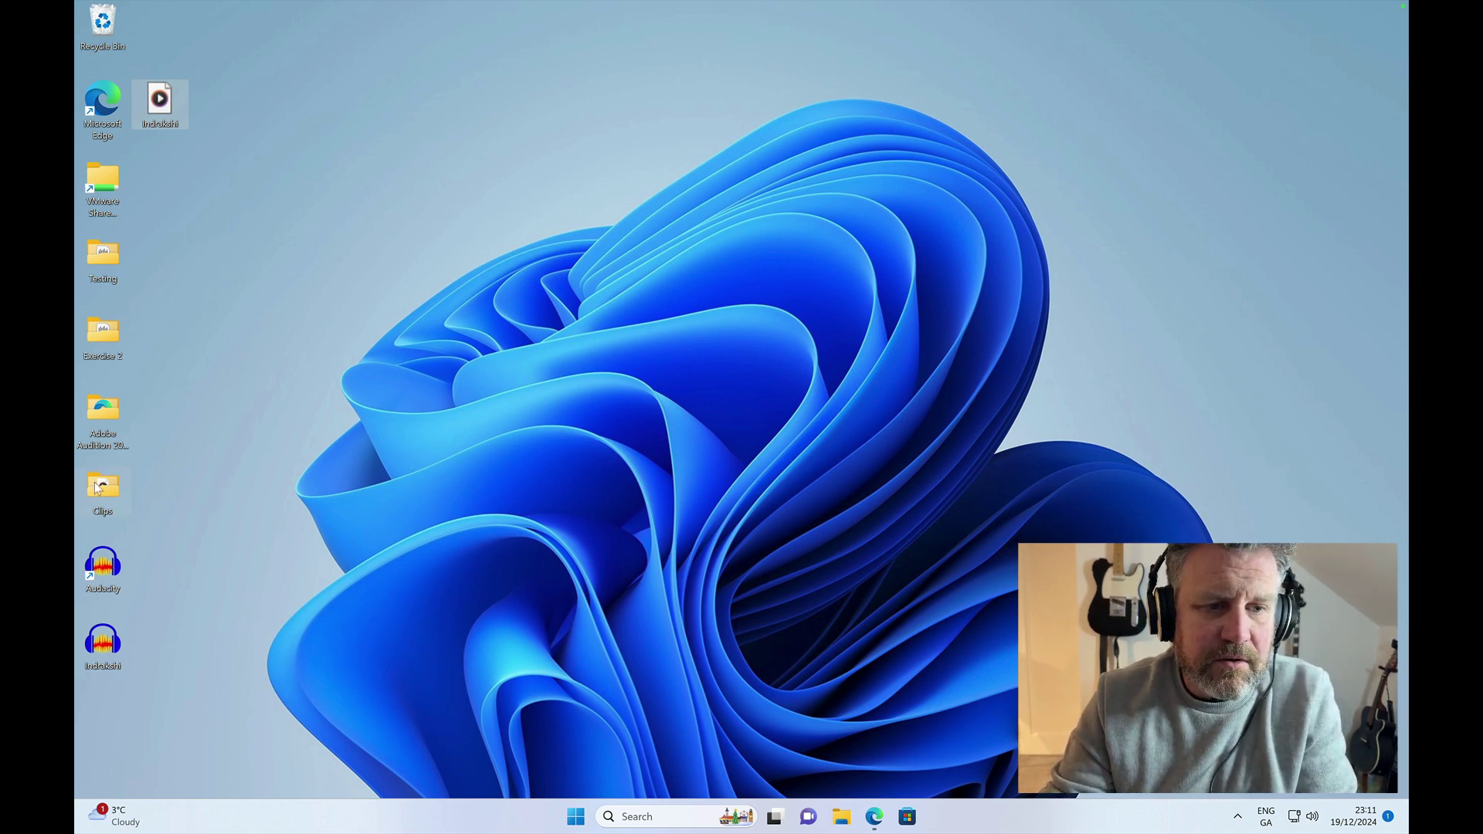
Launch Audacity and import the "The Machine Intro" recording from the desktop's Clips folder
{"action": "double_click", "coordinate": [111, 557]}
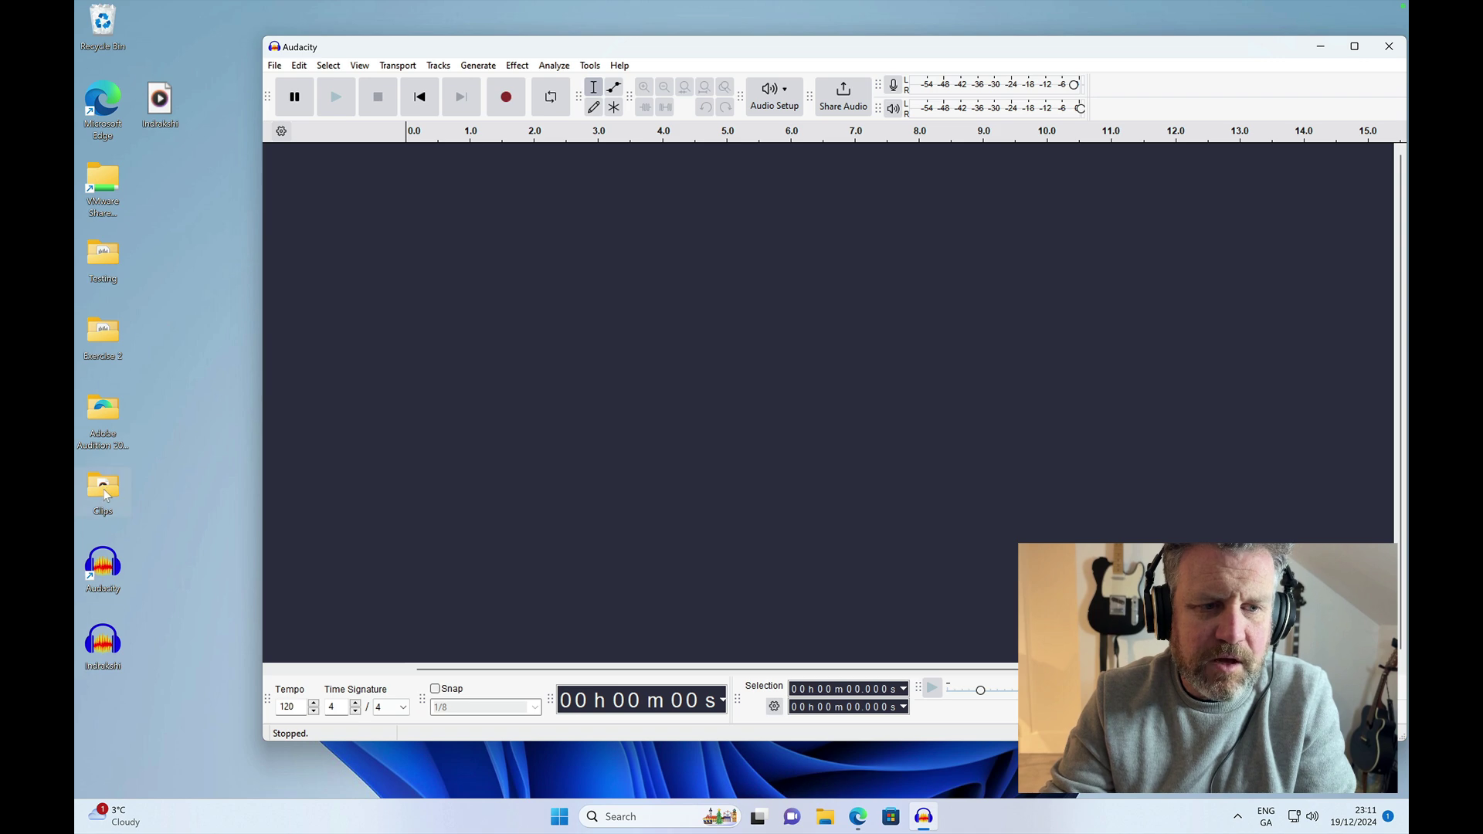
{"action": "double_click", "coordinate": [104, 489]}
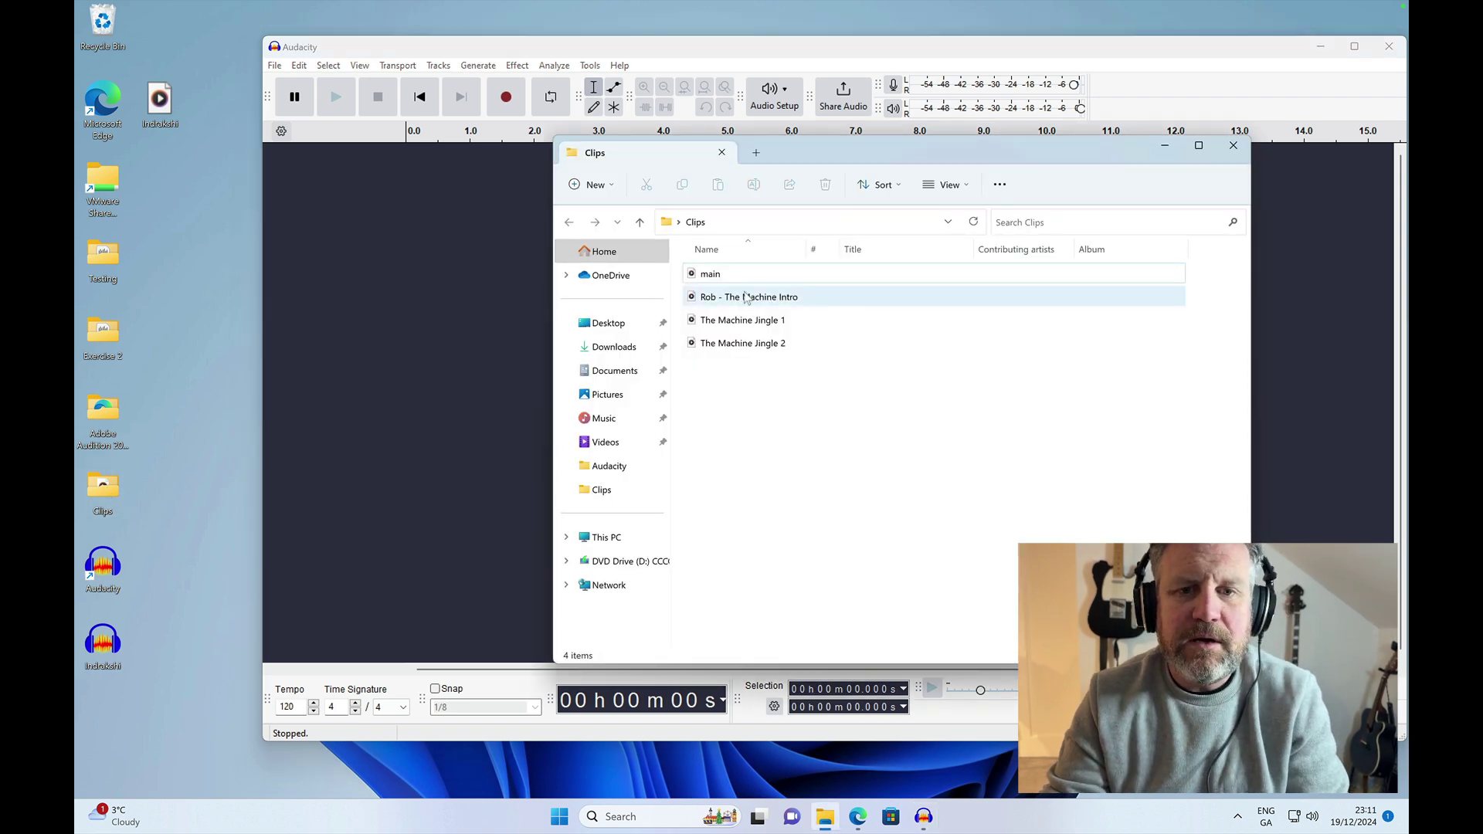
{"action": "left_click_drag", "start_coordinate": [741, 298], "coordinate": [393, 257]}
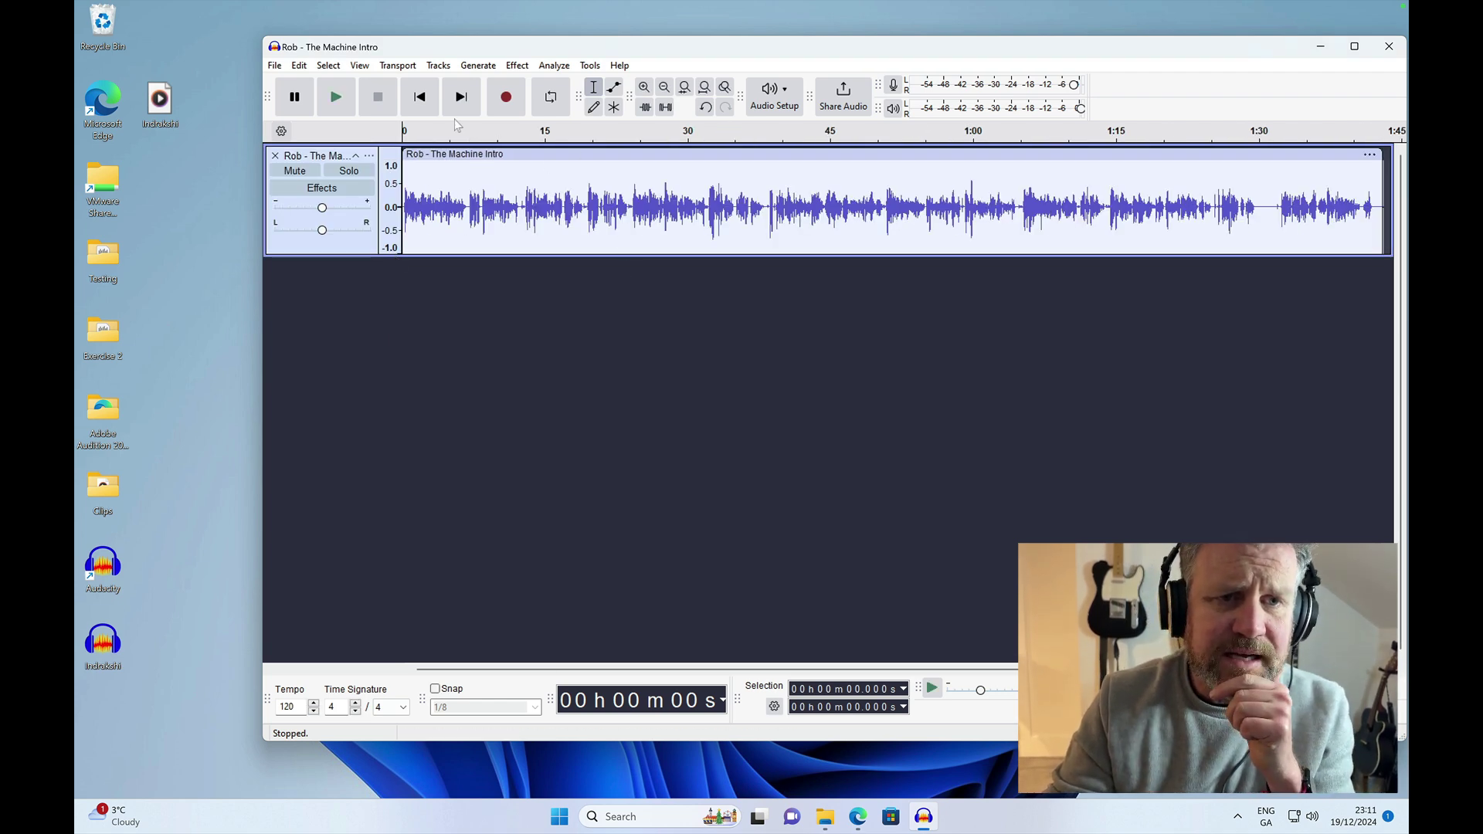
Play the intro's opening passage, then copy the audio from the start to 12.359 s
{"action": "key", "text": "space"}
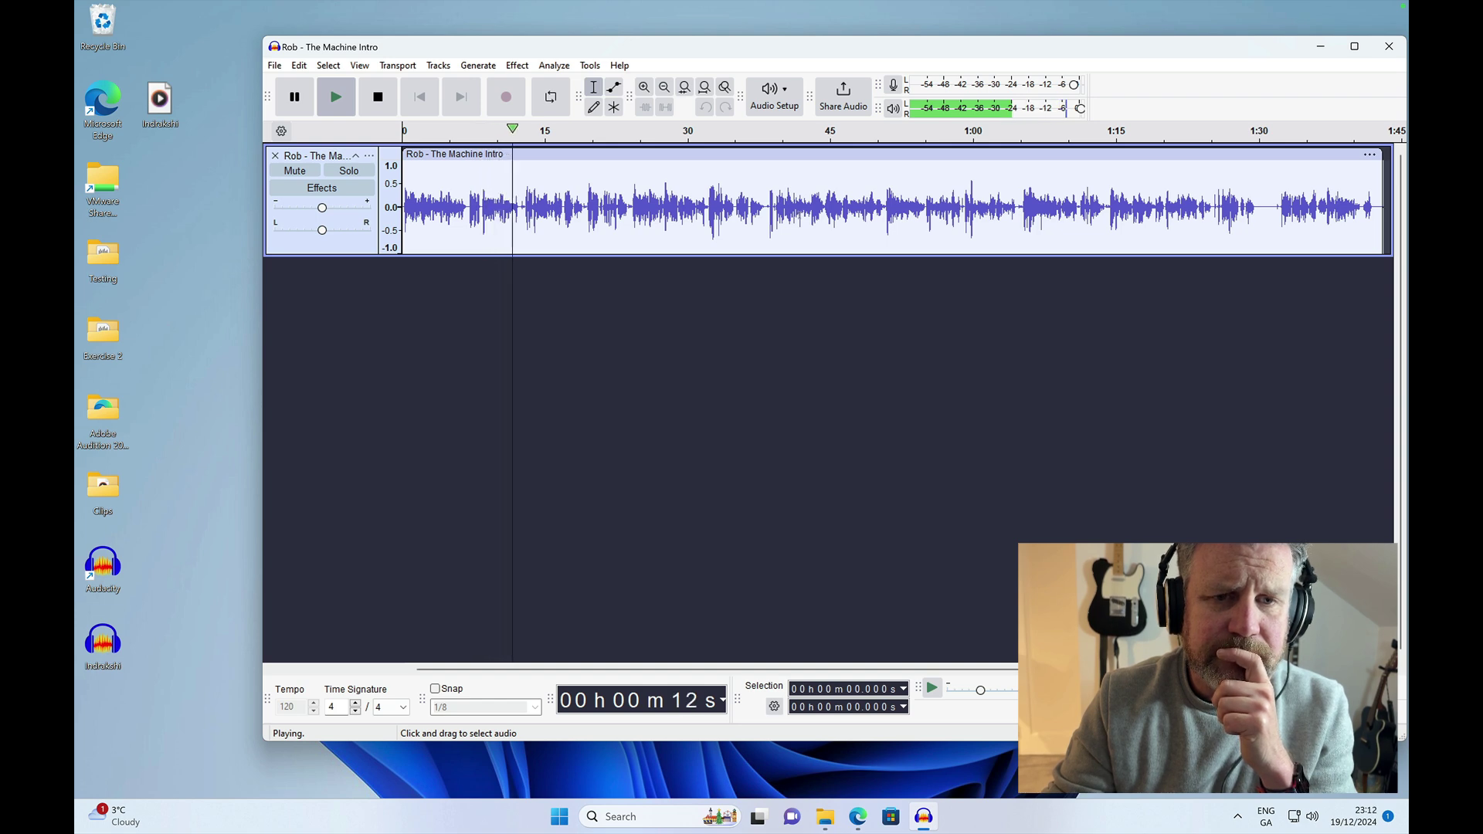
{"action": "key", "text": "space"}
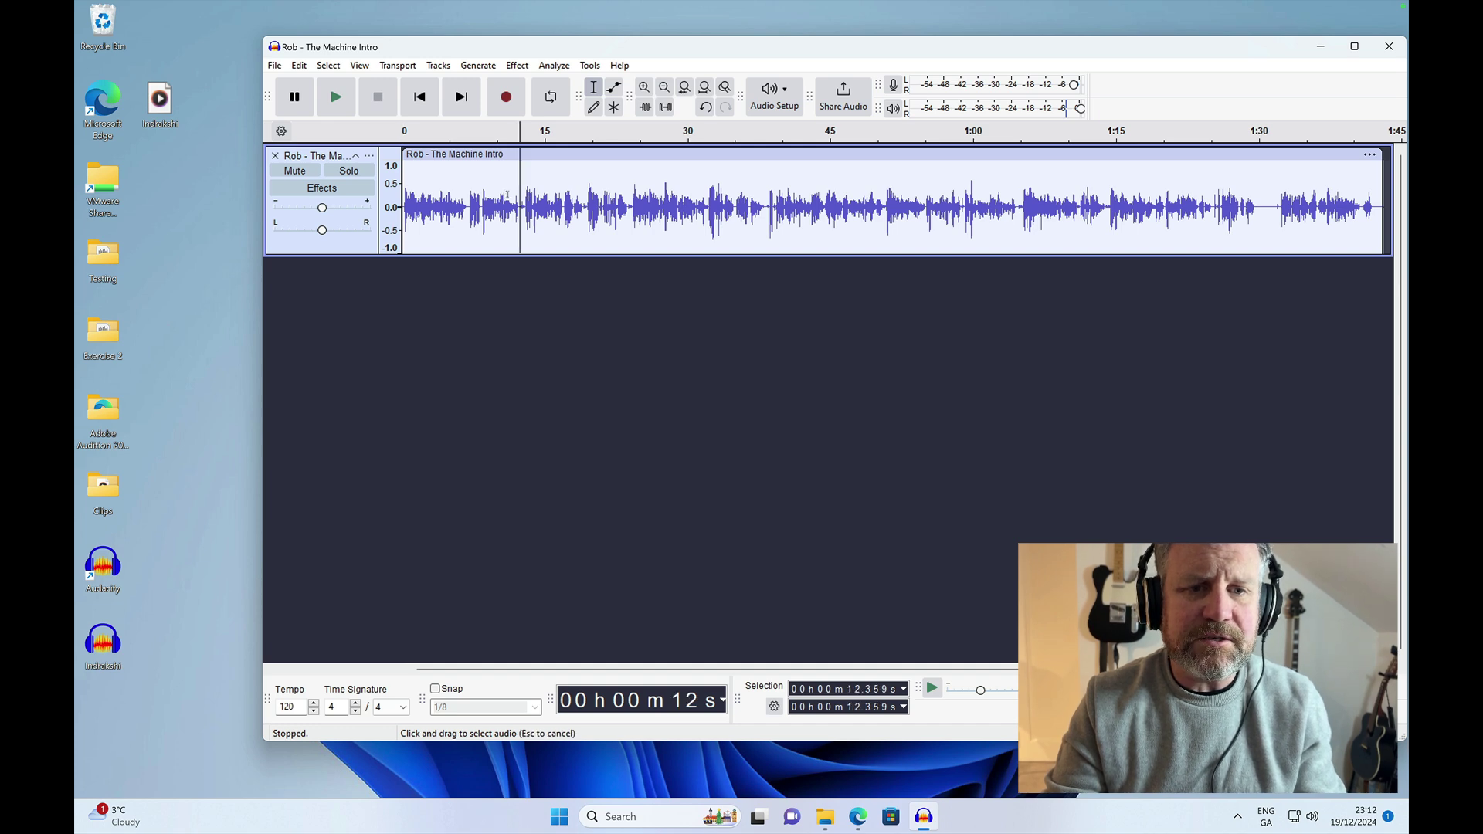
{"action": "left_click_drag", "start_coordinate": [519, 195], "coordinate": [403, 195]}
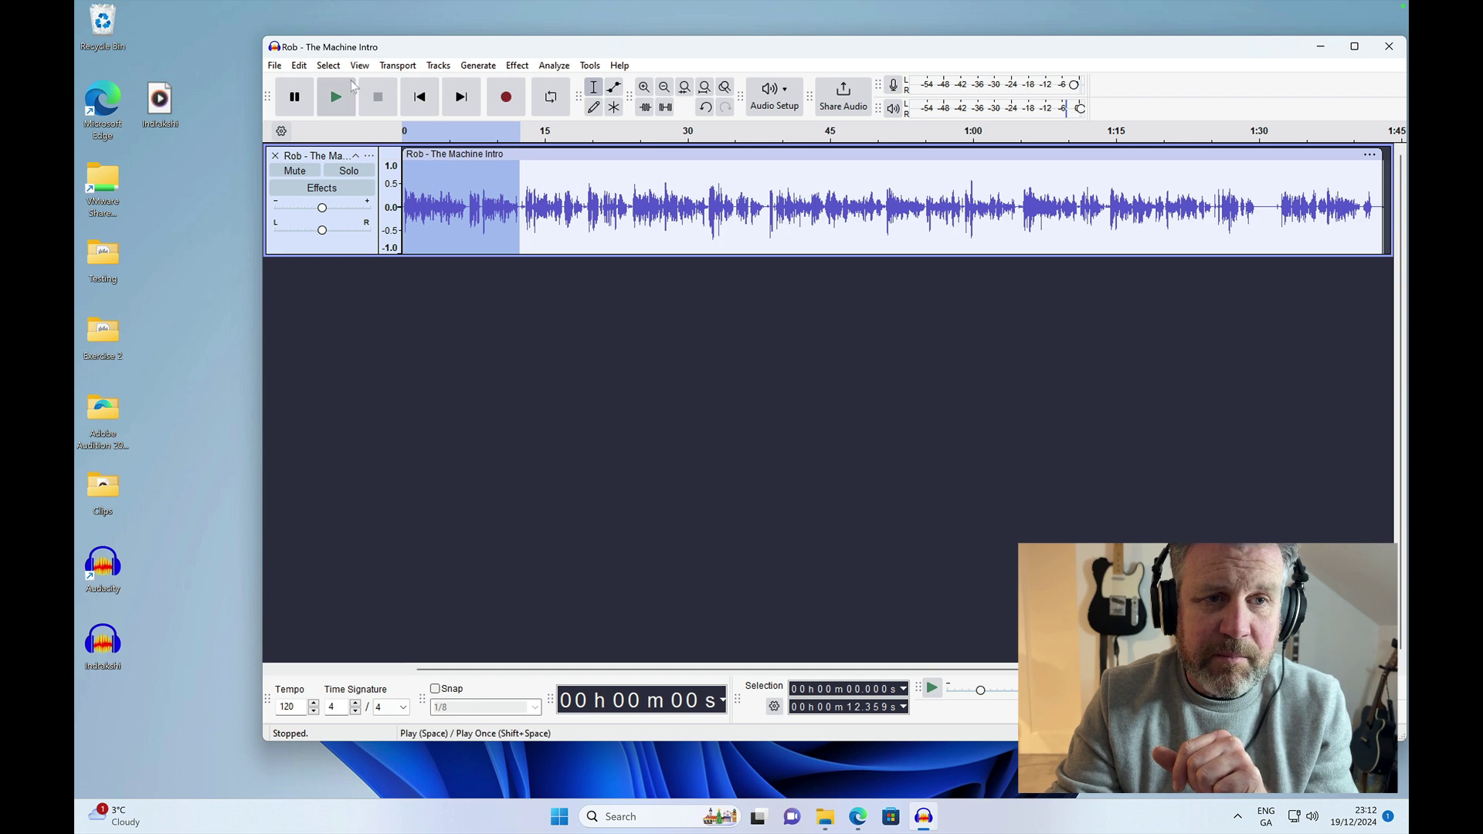
{"action": "left_click", "coordinate": [300, 68]}
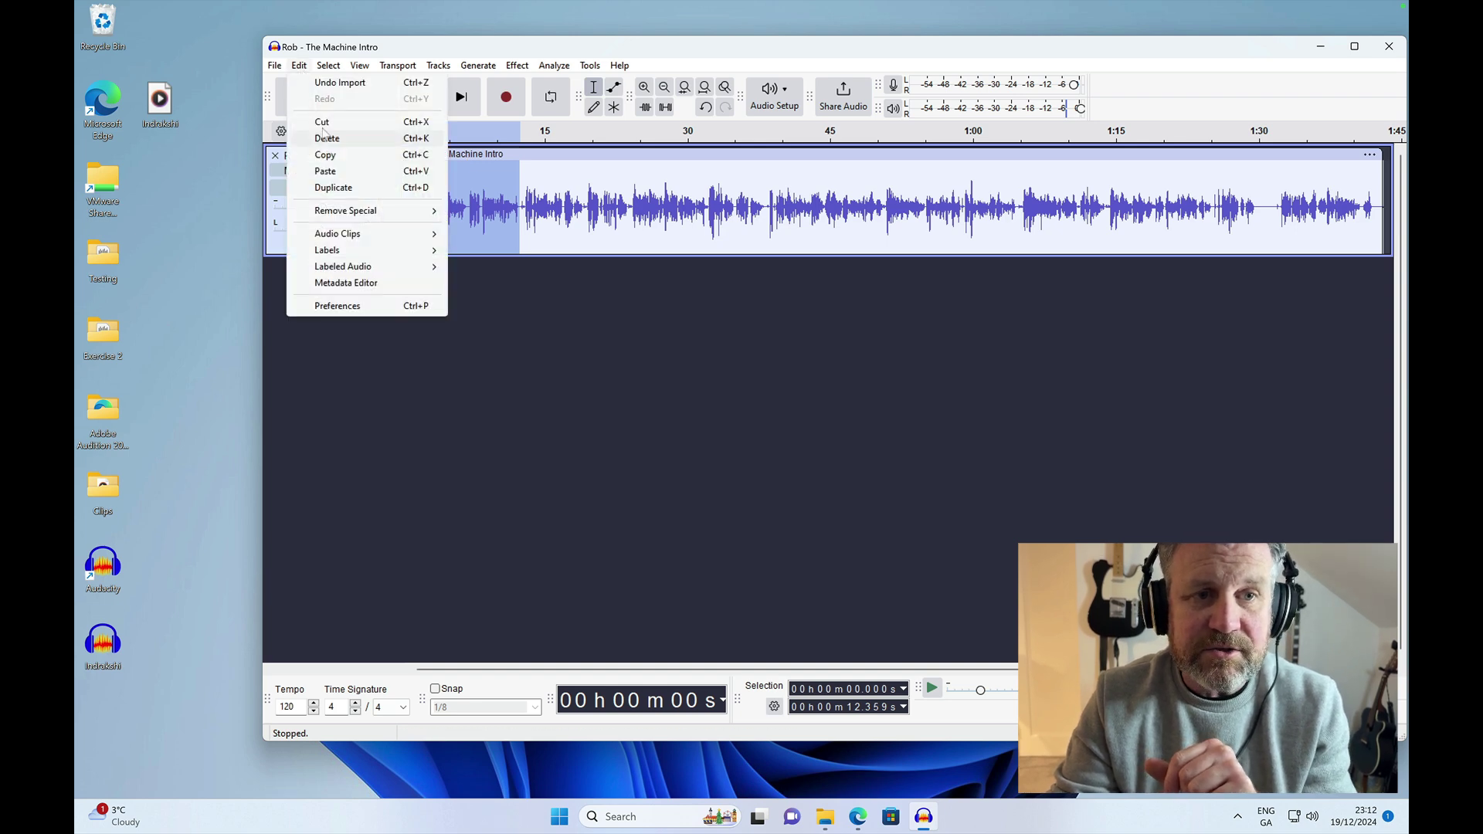
{"action": "left_click", "coordinate": [325, 156]}
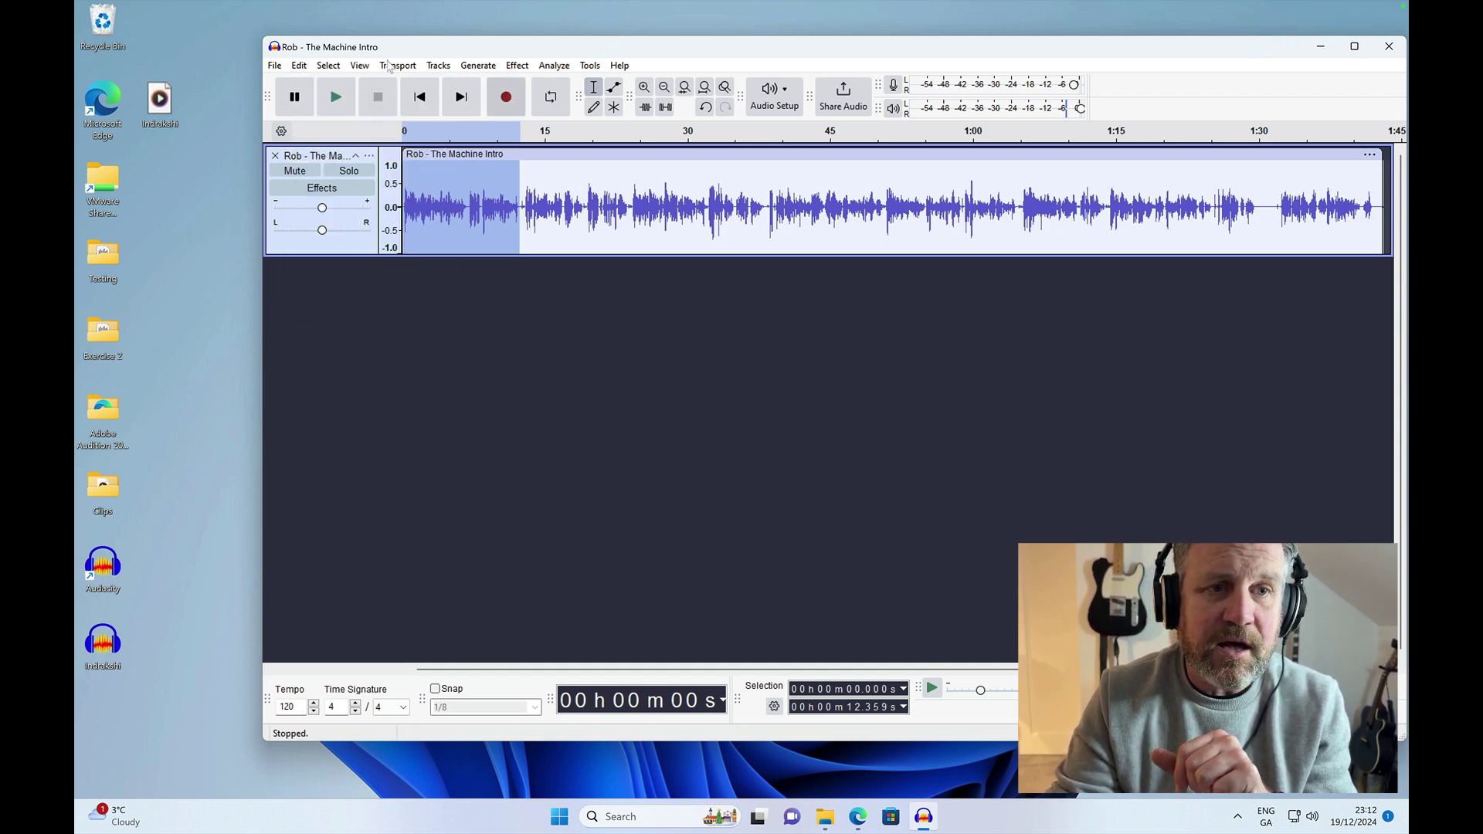
Create a new project and paste the copied passage into it as selected audio only
{"action": "left_click", "coordinate": [278, 69]}
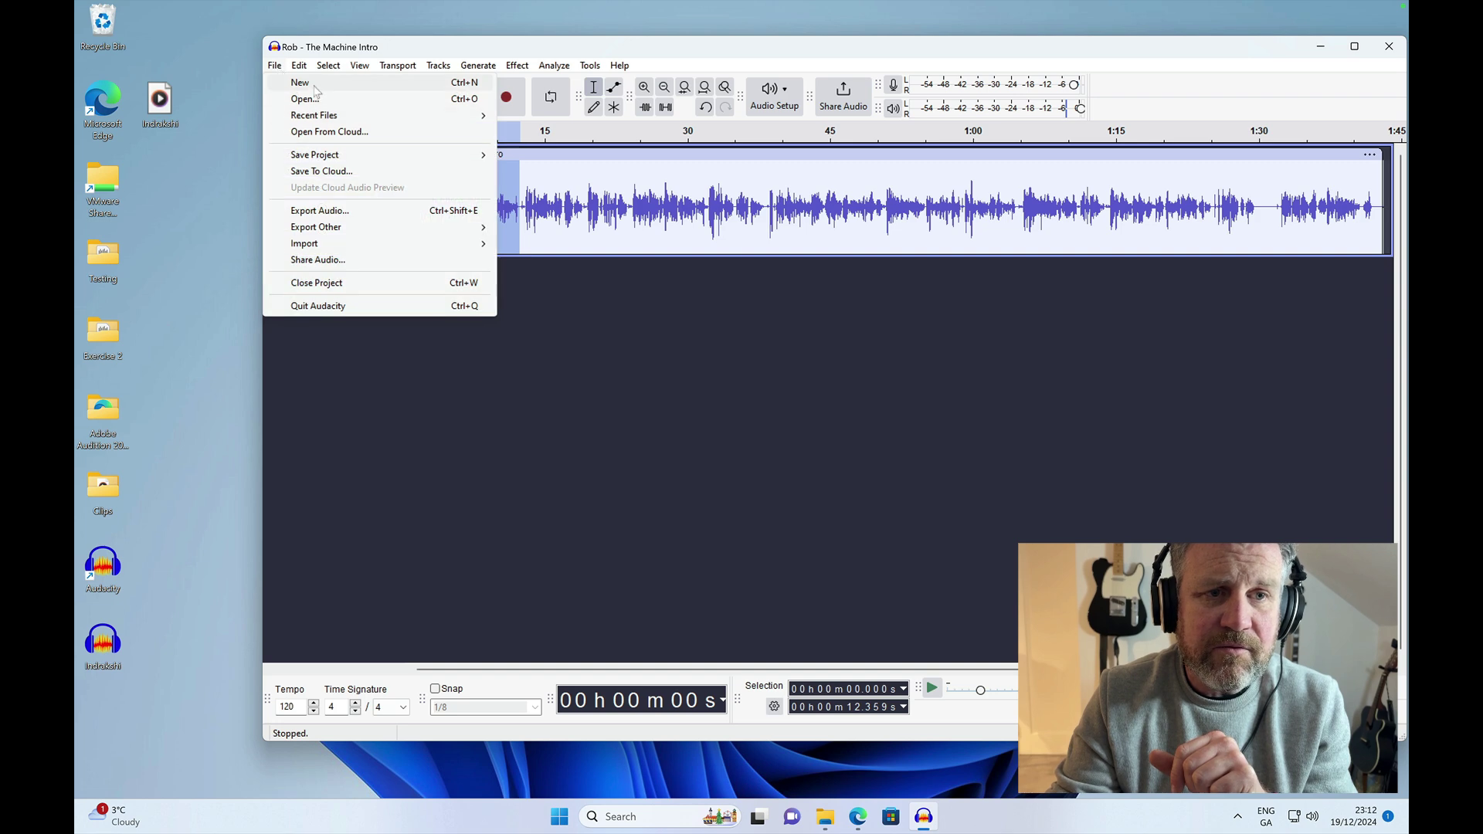
{"action": "left_click", "coordinate": [309, 84]}
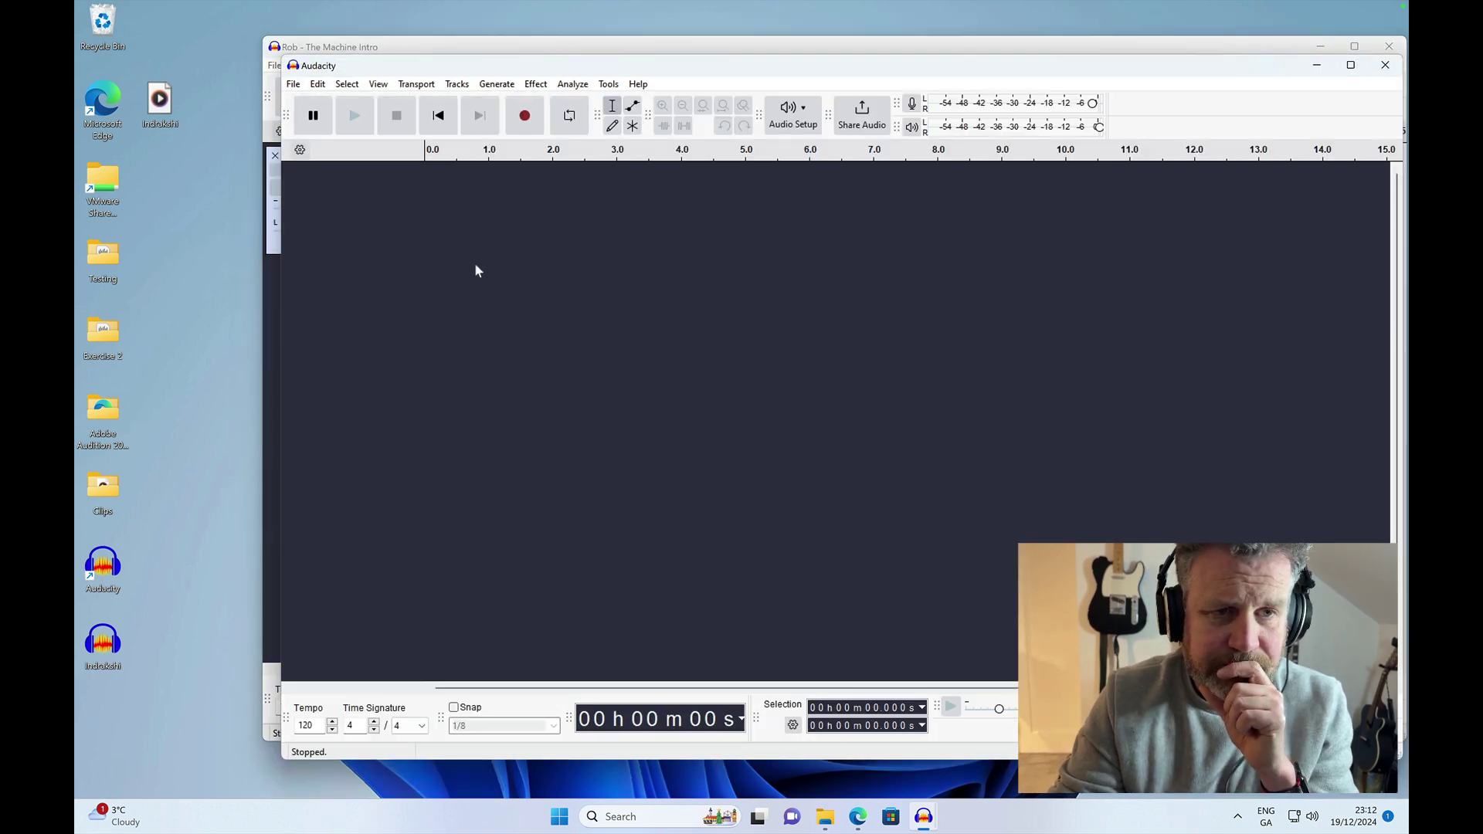
{"action": "left_click", "coordinate": [317, 84]}
{"action": "left_click", "coordinate": [342, 189]}
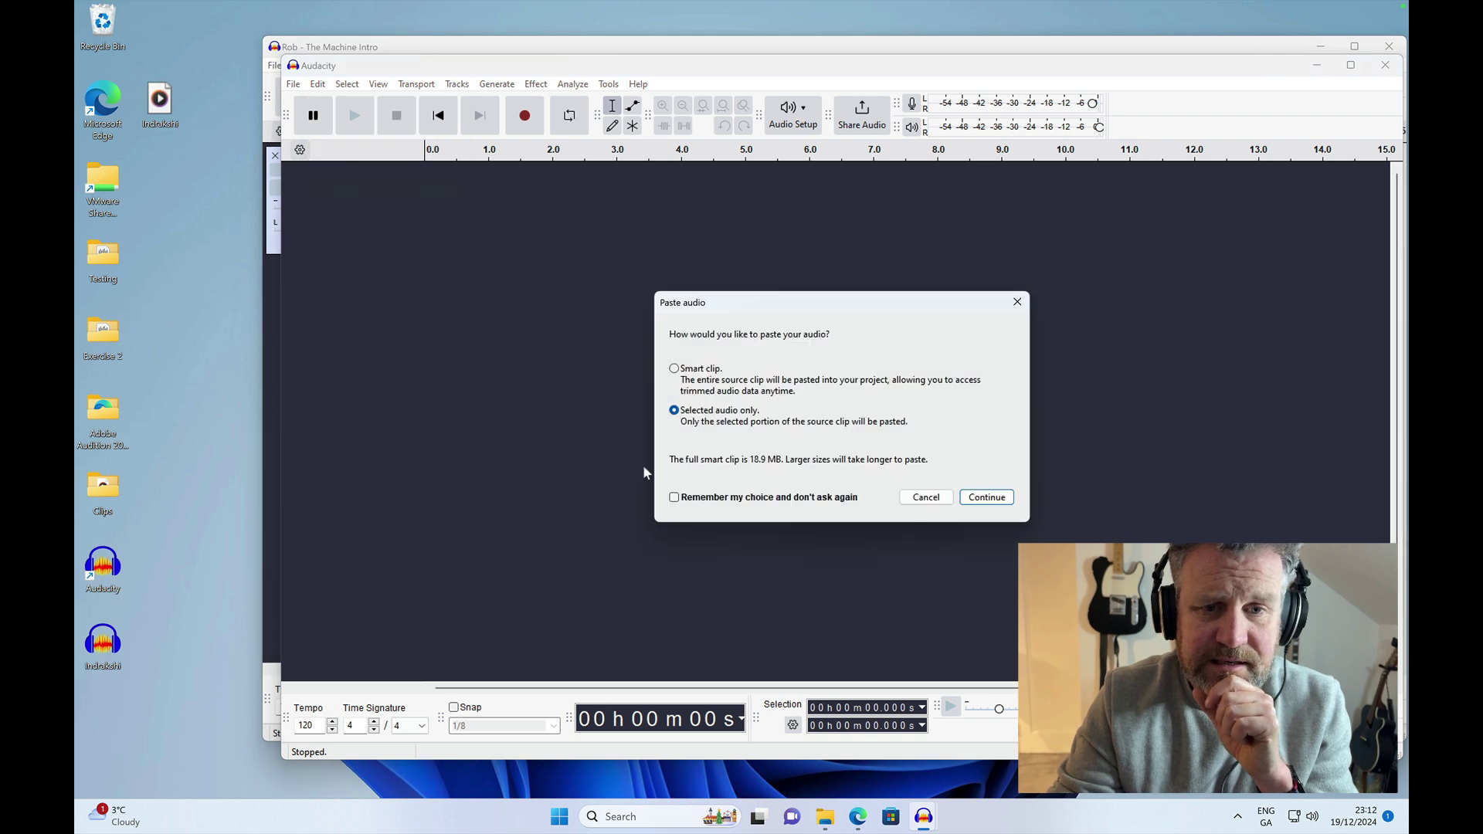
{"action": "left_click", "coordinate": [988, 496]}
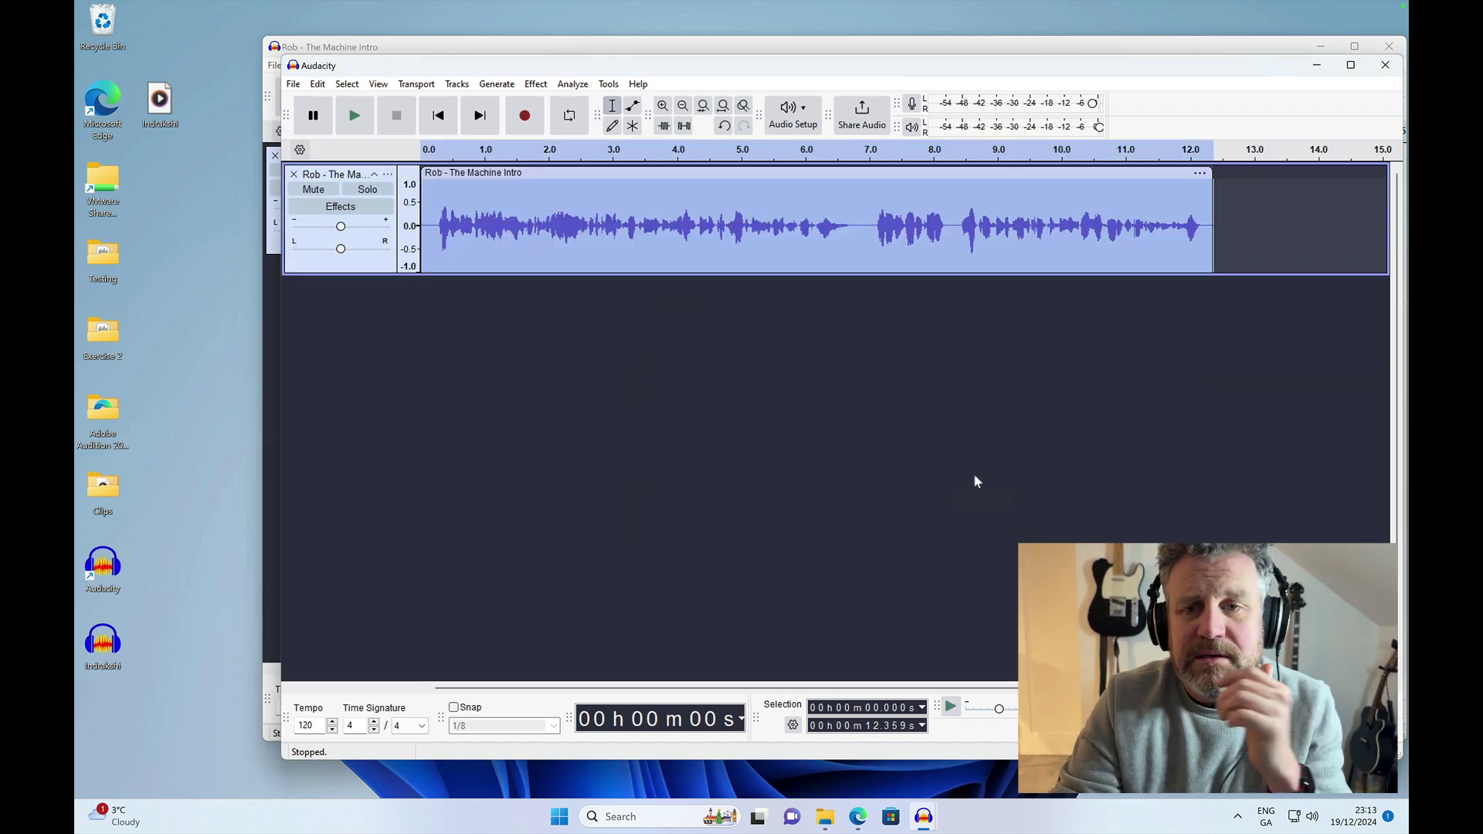
Play back the beginning of the pasted clip, including from a cursor position of about 0.2 s, to check it
{"action": "left_click", "coordinate": [692, 357]}
{"action": "key", "text": "space"}
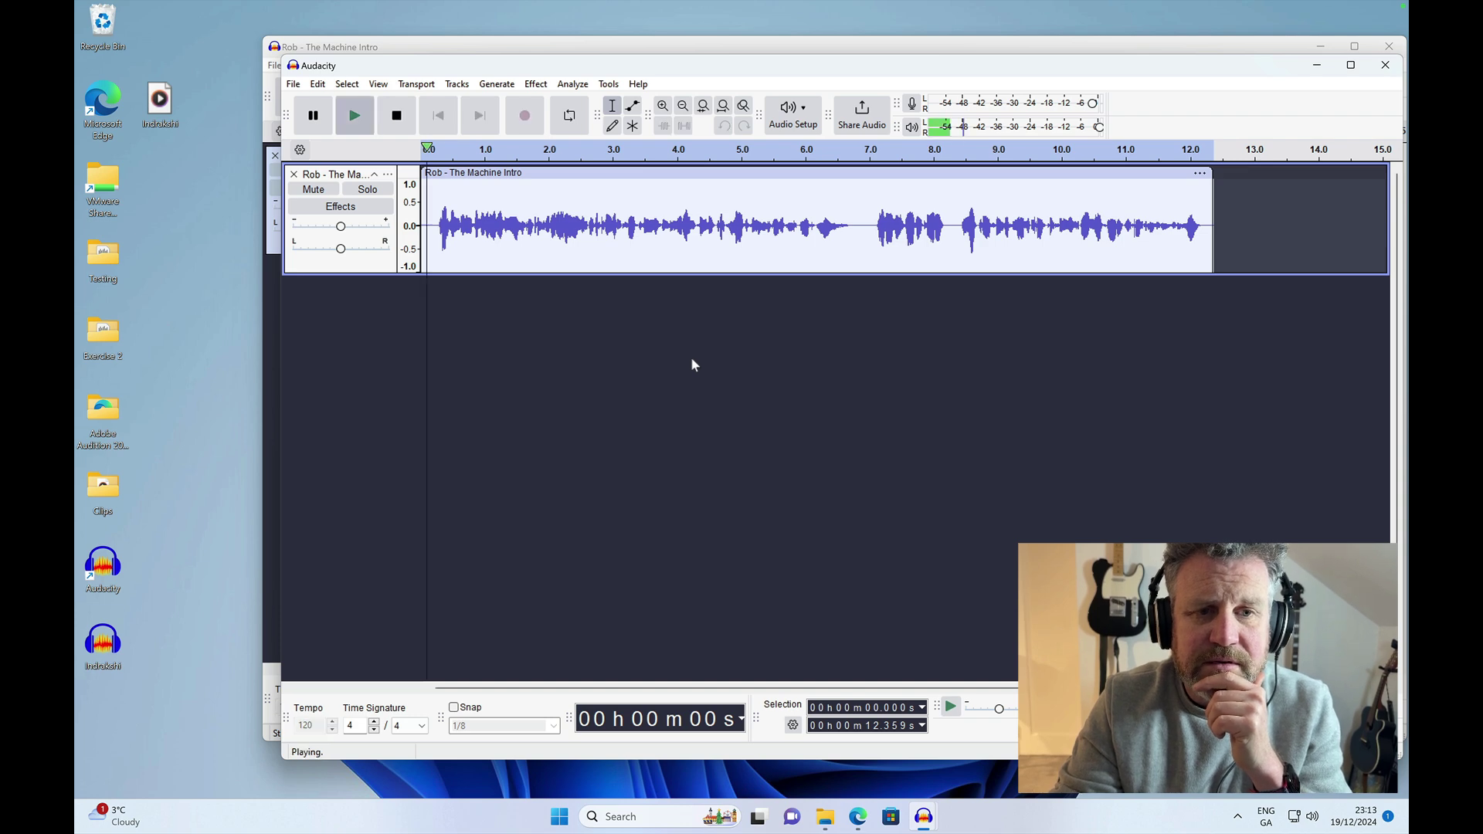
{"action": "key", "text": "space"}
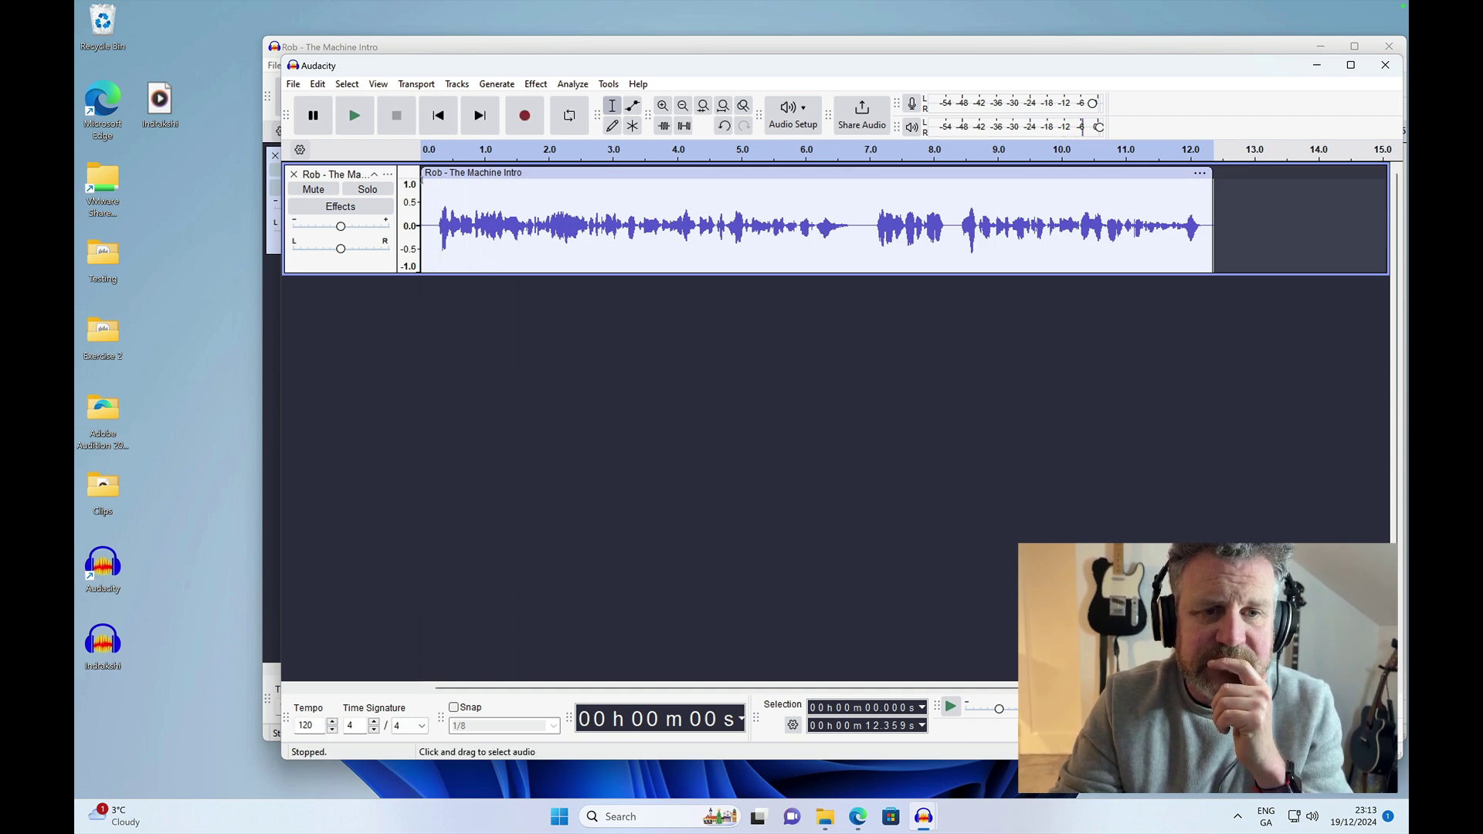
{"action": "left_click", "coordinate": [434, 187]}
{"action": "key", "text": "space"}
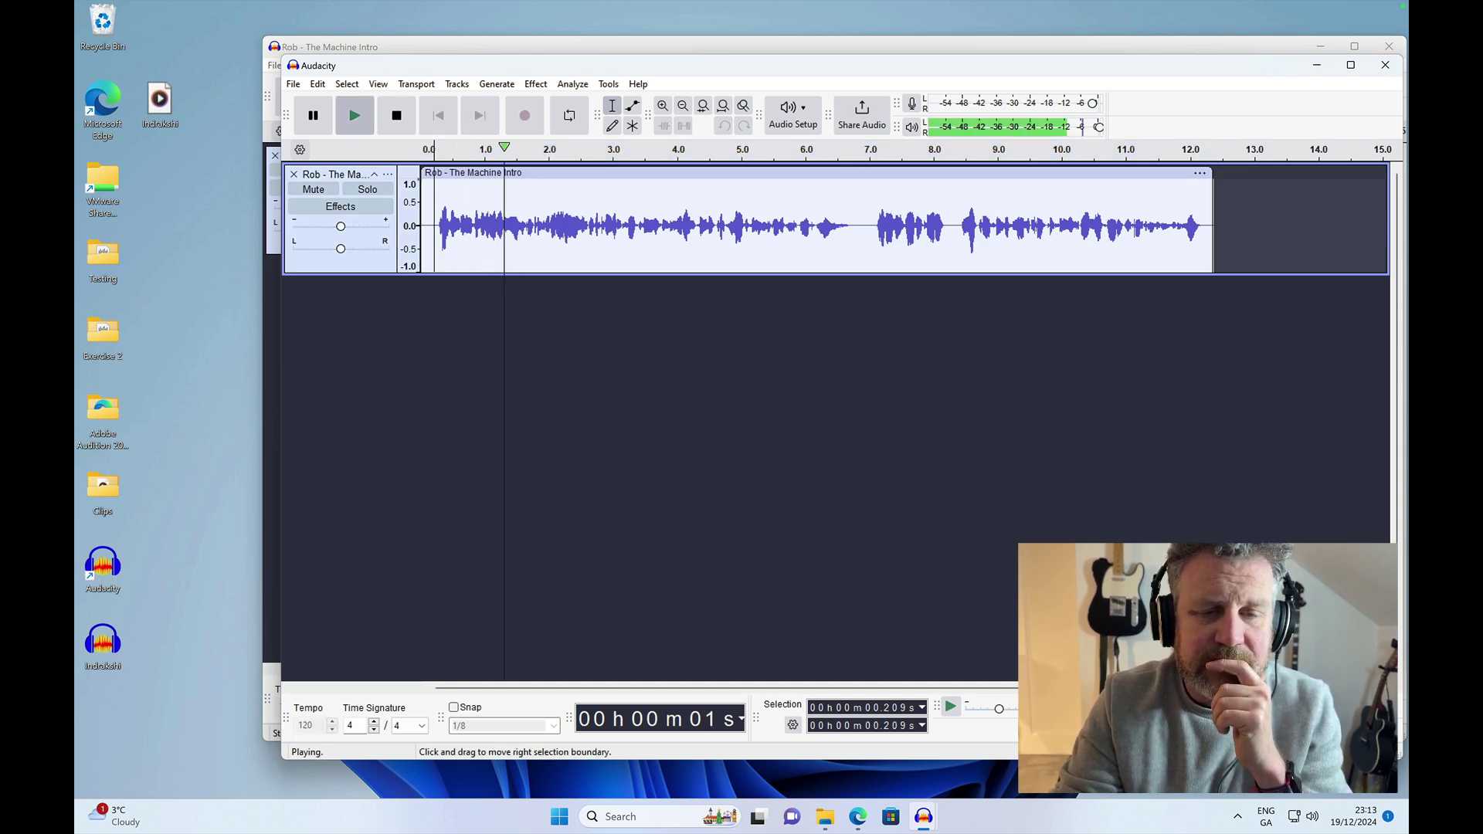
{"action": "key", "text": "space"}
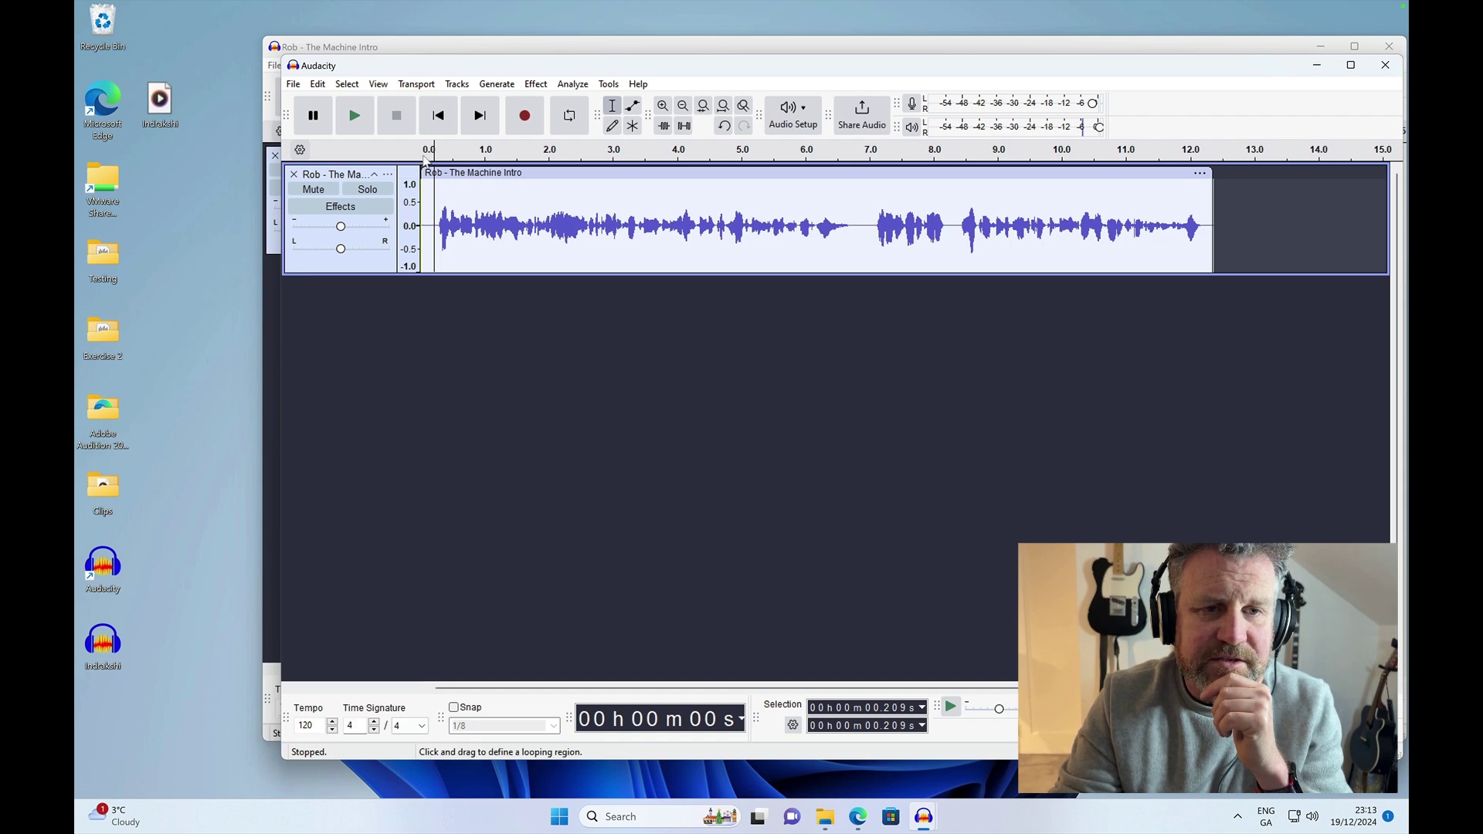
{"action": "key", "text": "space"}
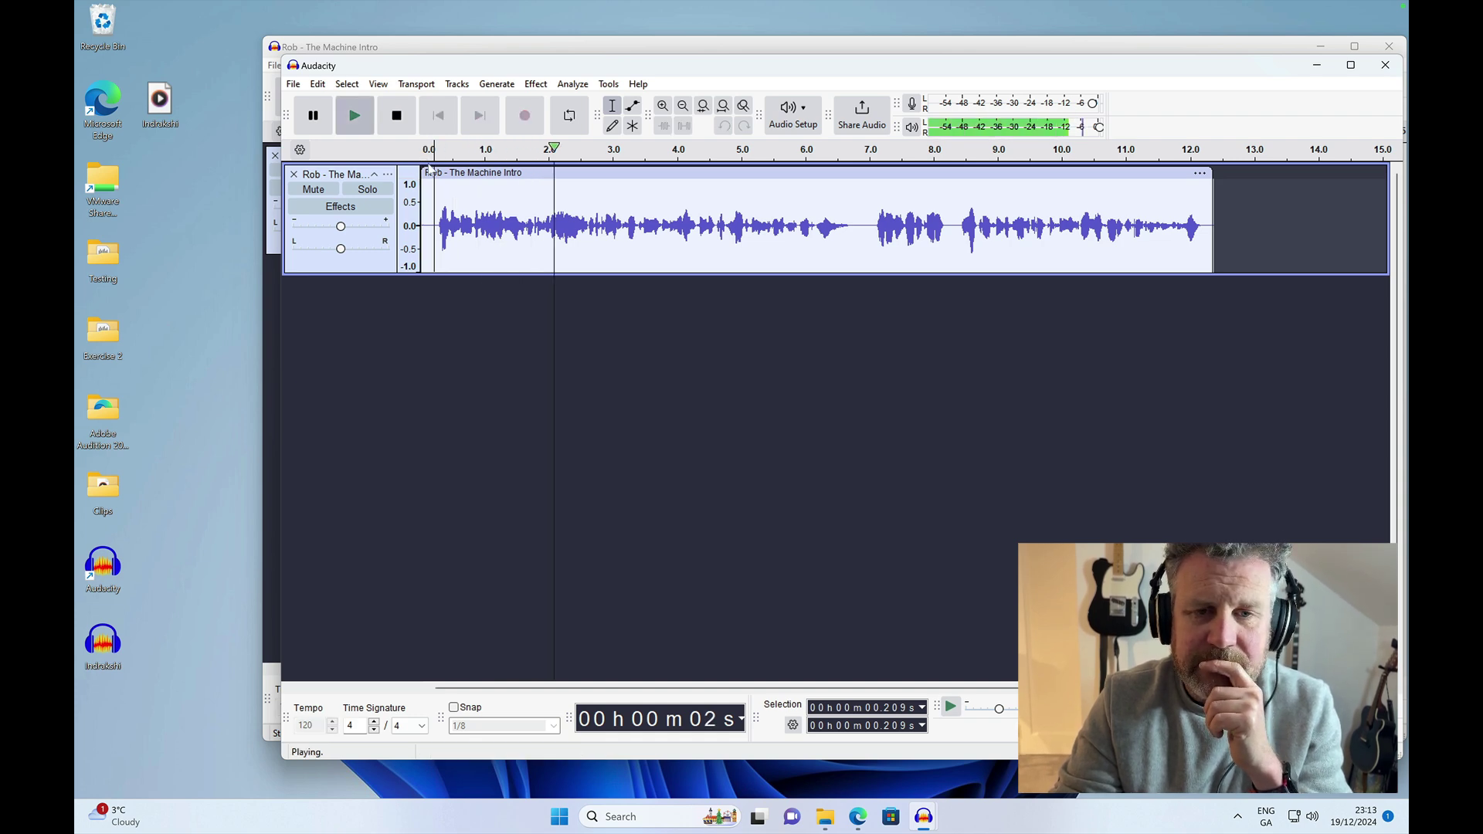
{"action": "key", "text": "space"}
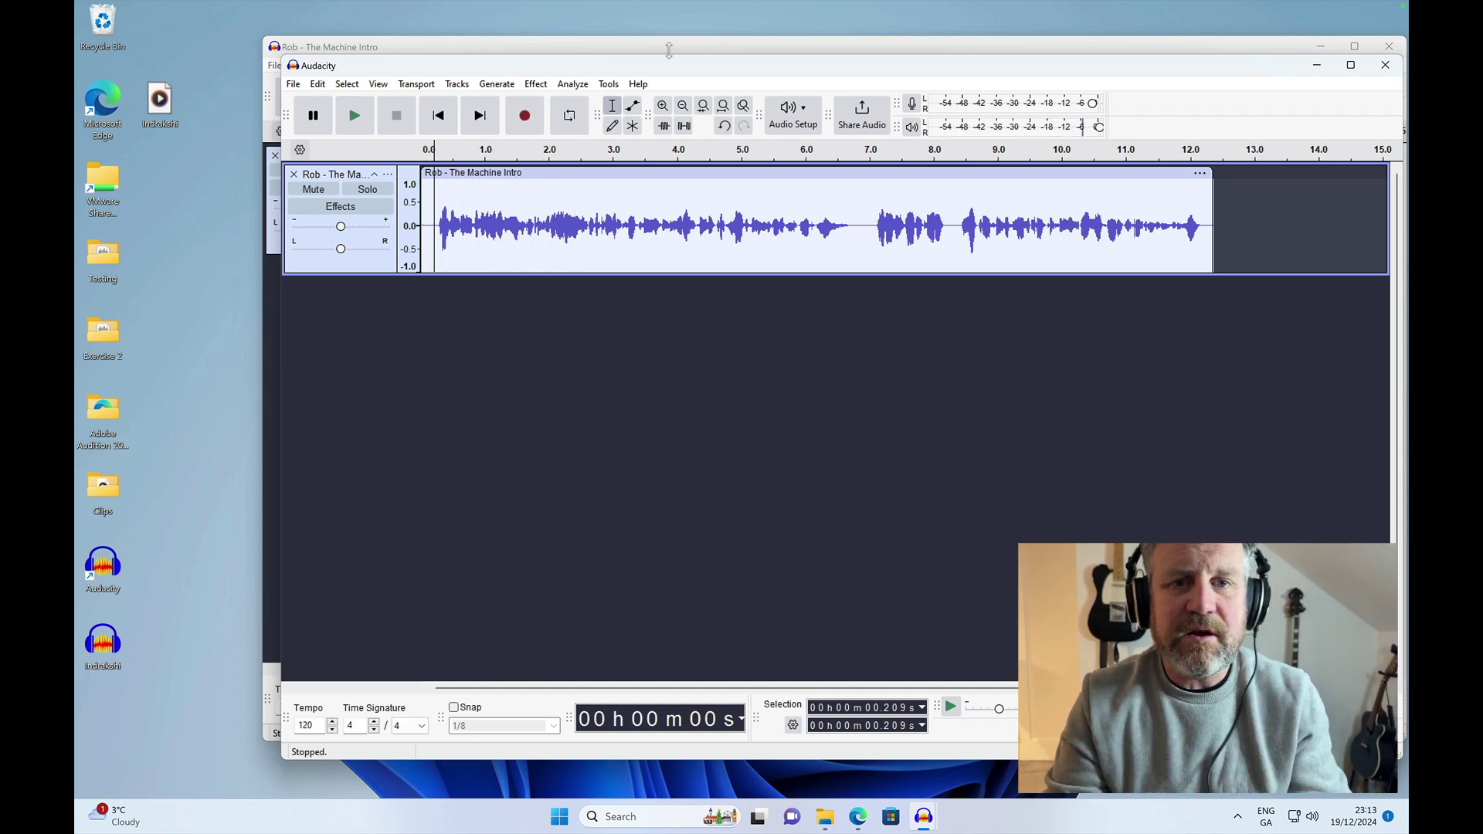
Shift the new project's window aside and save the project to the Desktop as an AUP3 file named with the speaker's first name
{"action": "left_click_drag", "start_coordinate": [670, 71], "coordinate": [632, 80]}
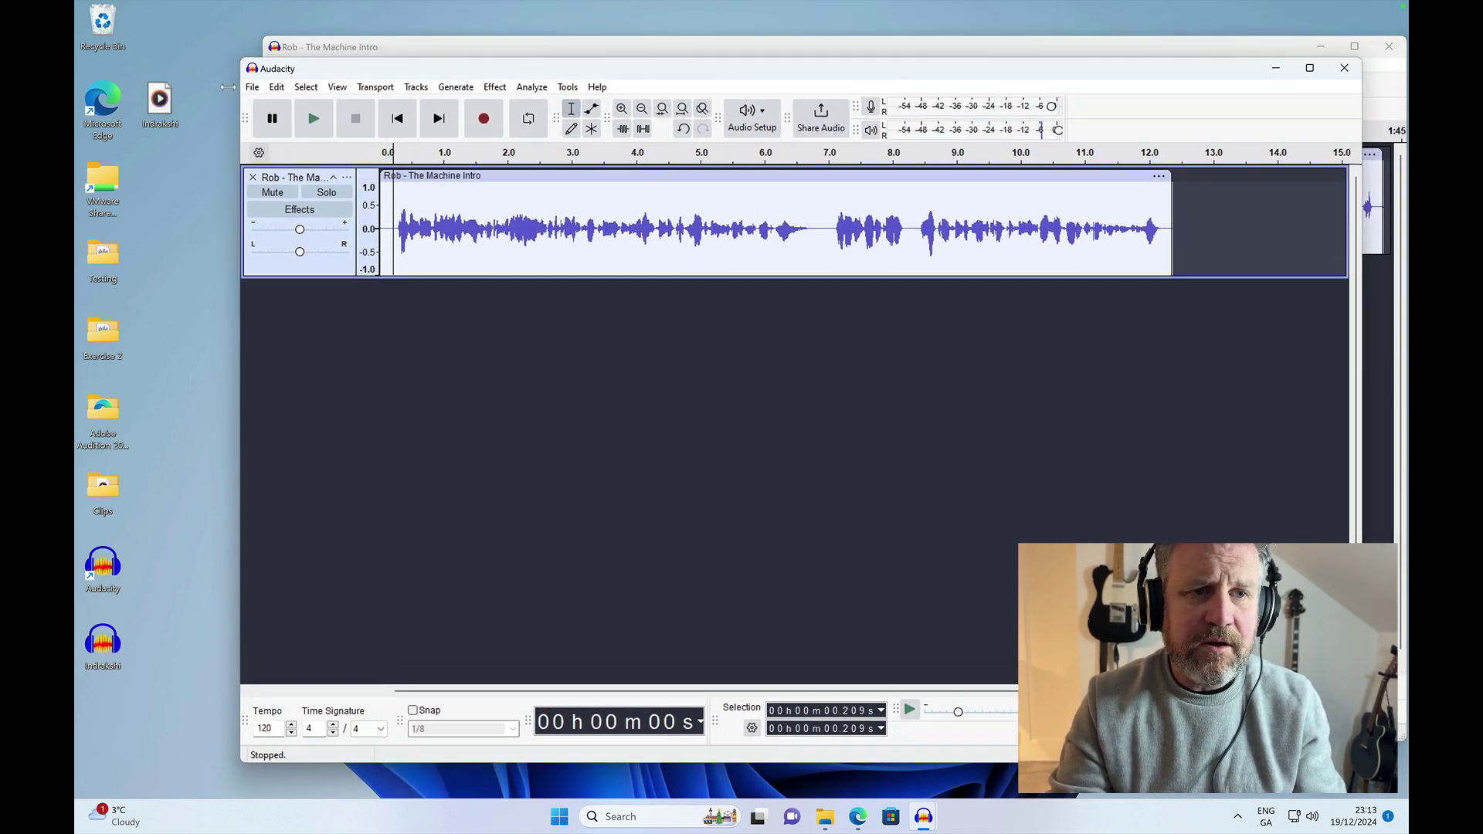
{"action": "left_click", "coordinate": [252, 88]}
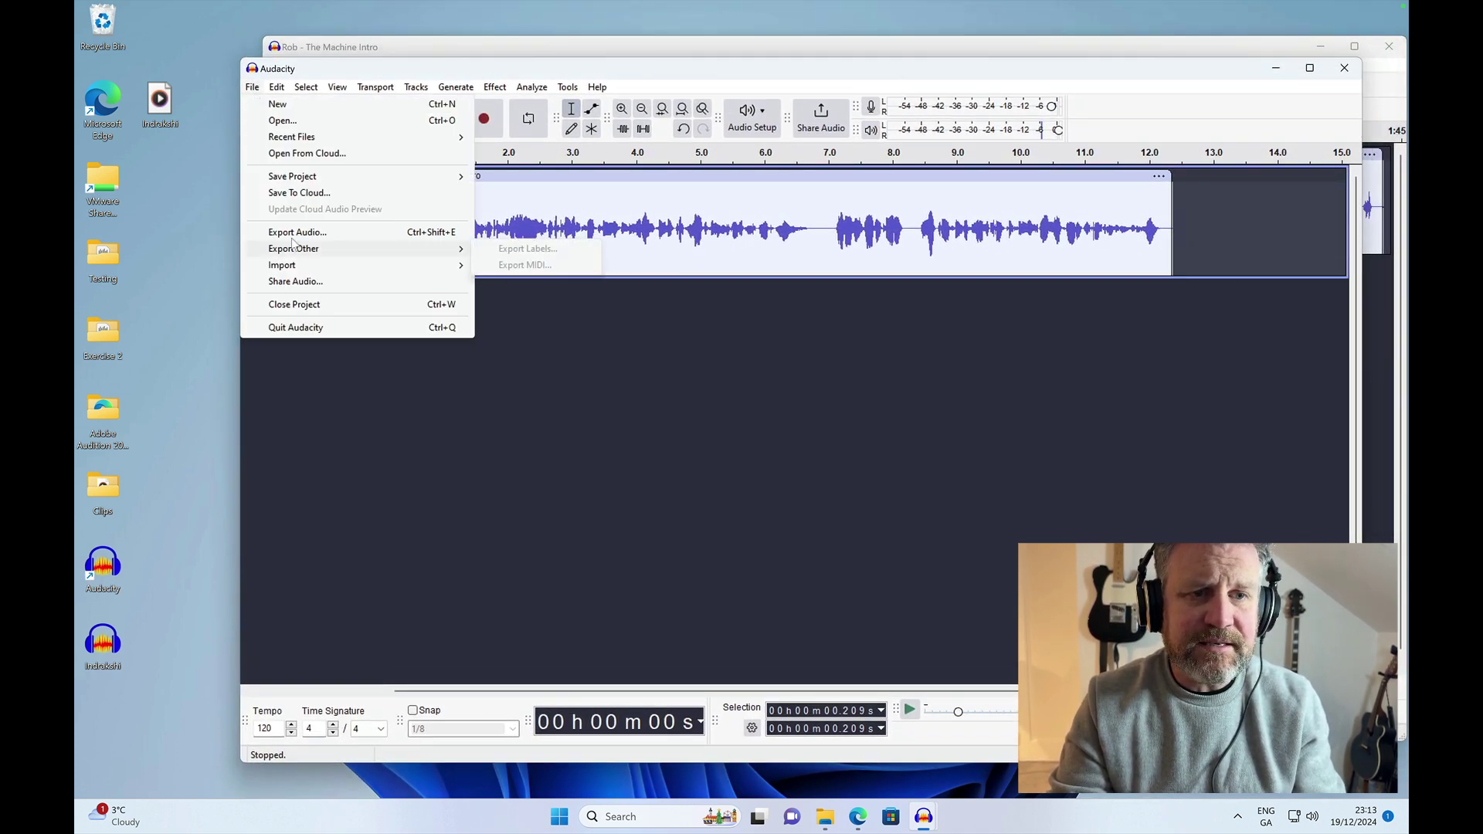
{"action": "mouse_move", "coordinate": [386, 177]}
{"action": "left_click", "coordinate": [531, 194]}
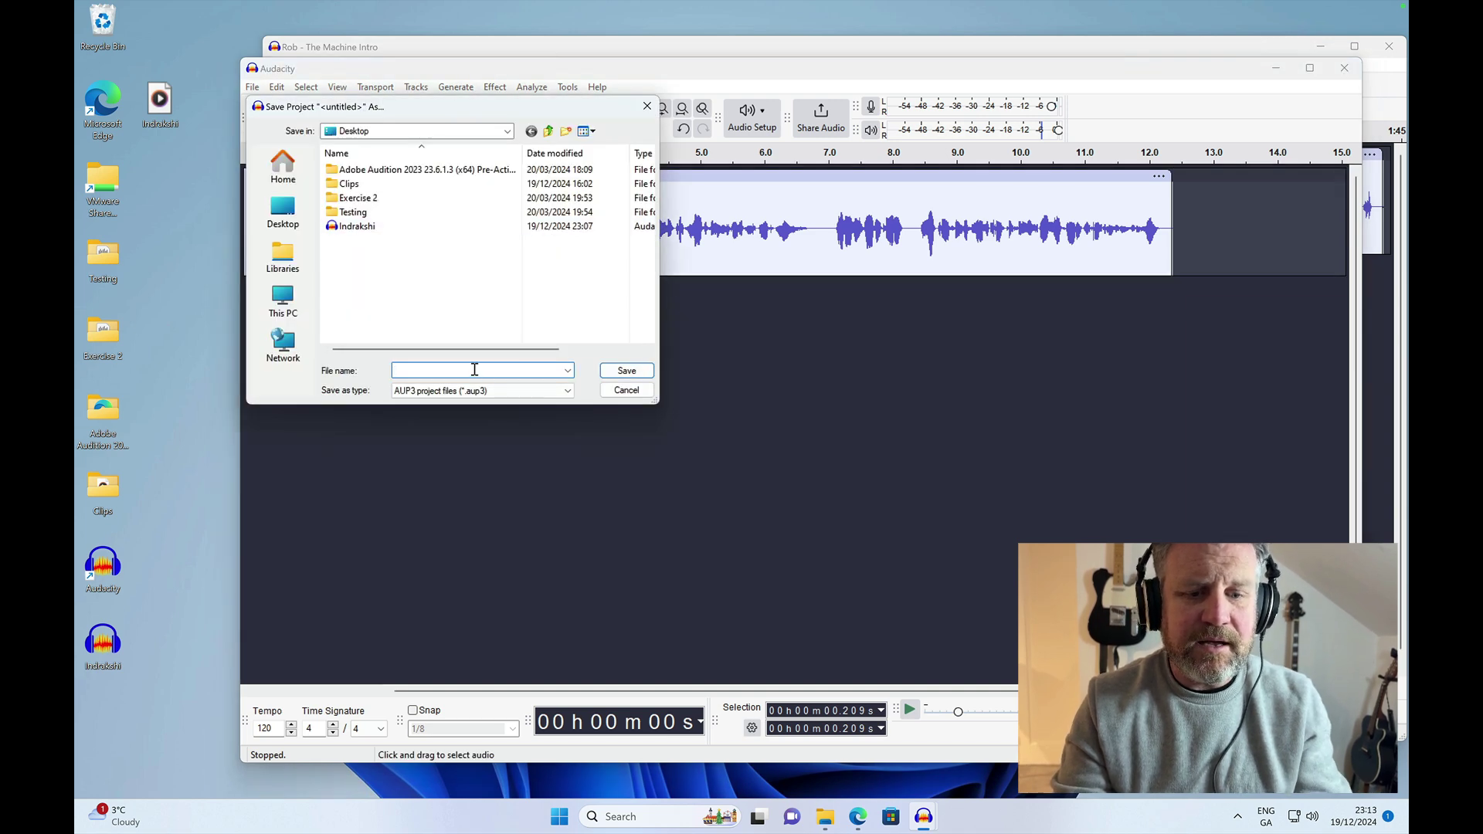
{"action": "type", "text": "Rob"}
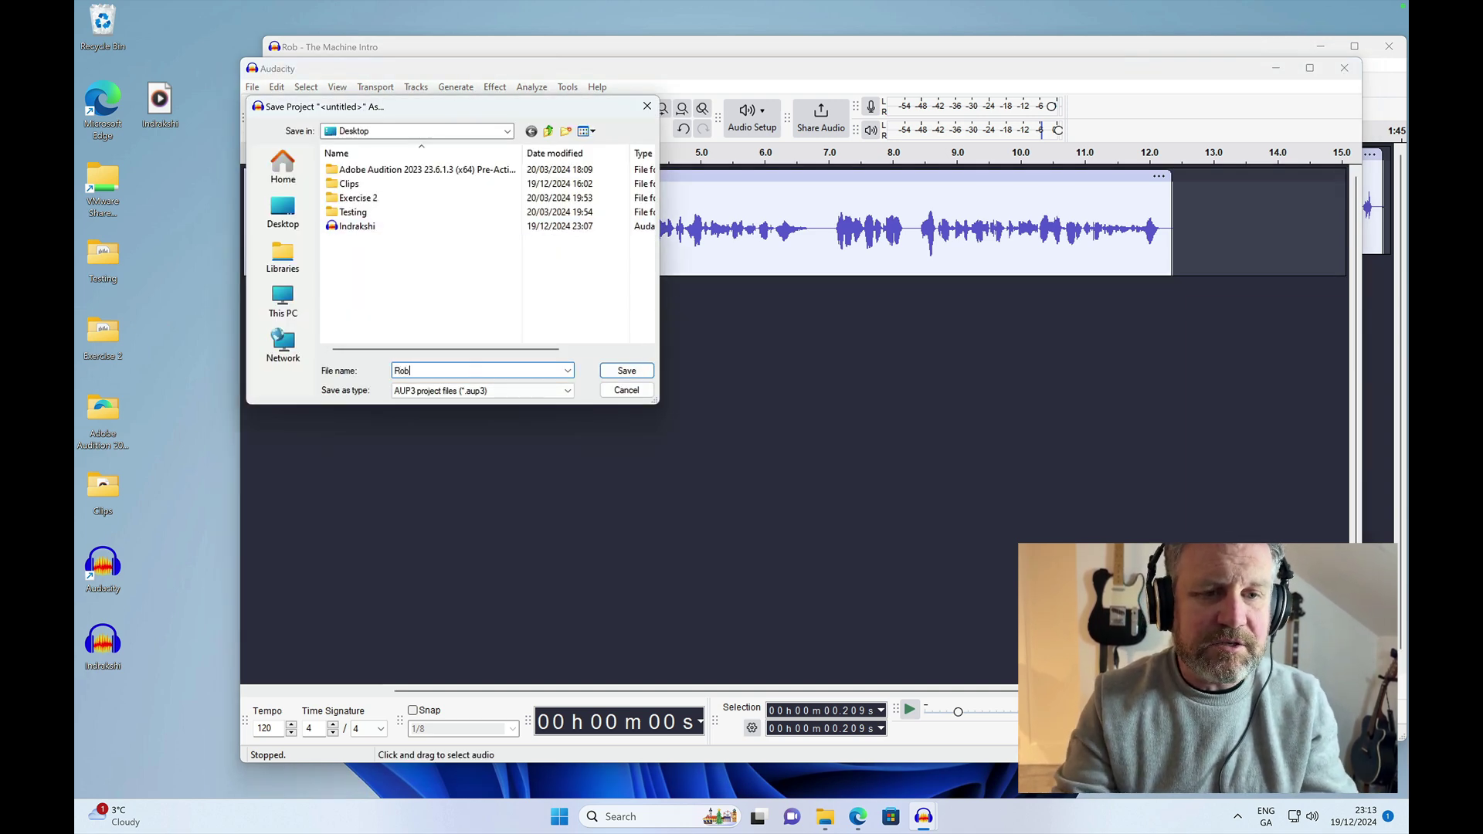
{"action": "left_click", "coordinate": [616, 373]}
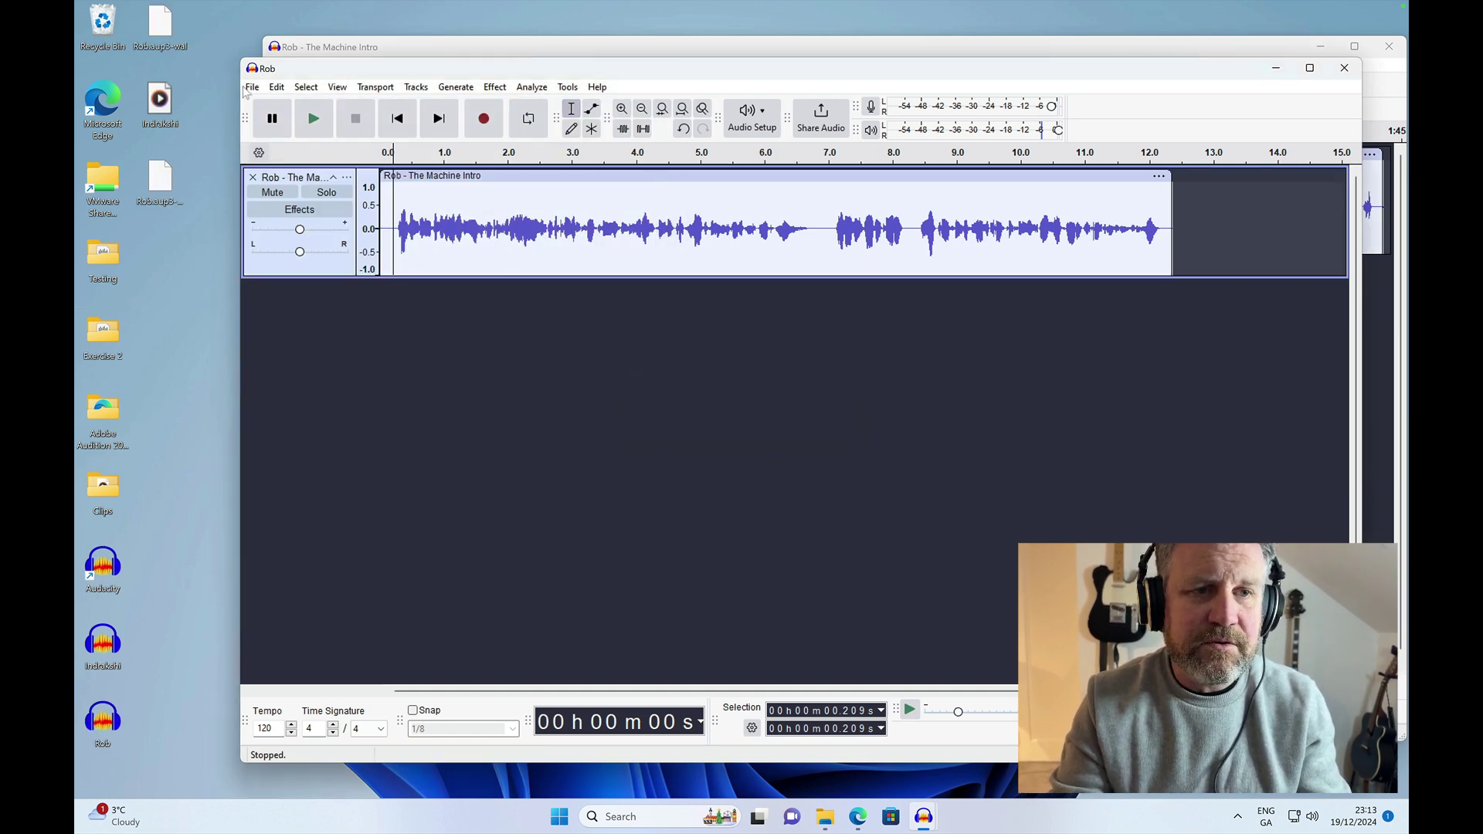
Export the entire project to the Desktop as a mono, signed 16-bit PCM WAV file with a 44100 Hz sample rate
{"action": "left_click", "coordinate": [248, 88]}
{"action": "left_click", "coordinate": [311, 233]}
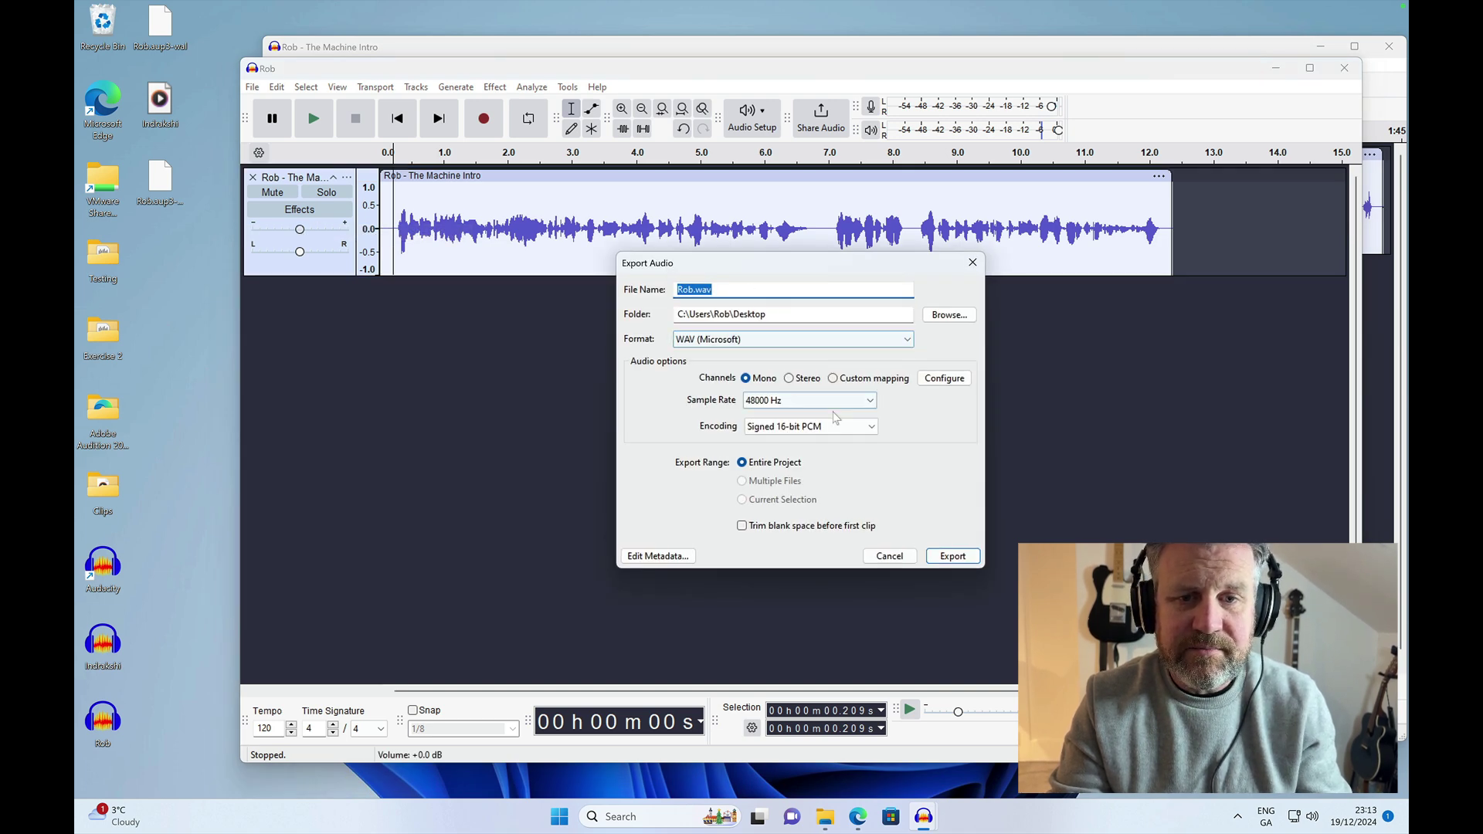
{"action": "left_click", "coordinate": [824, 400]}
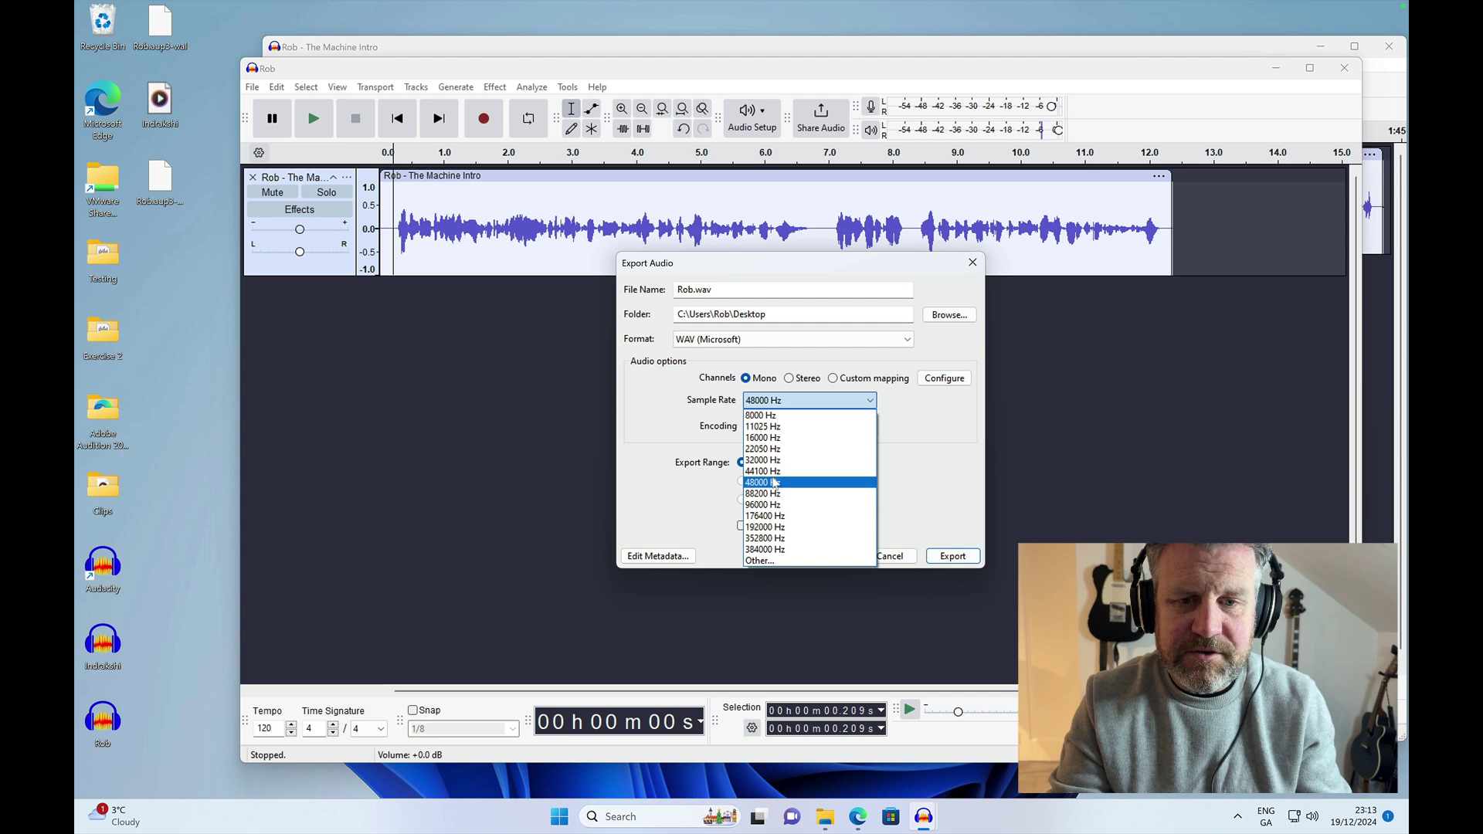
{"action": "left_click", "coordinate": [766, 471]}
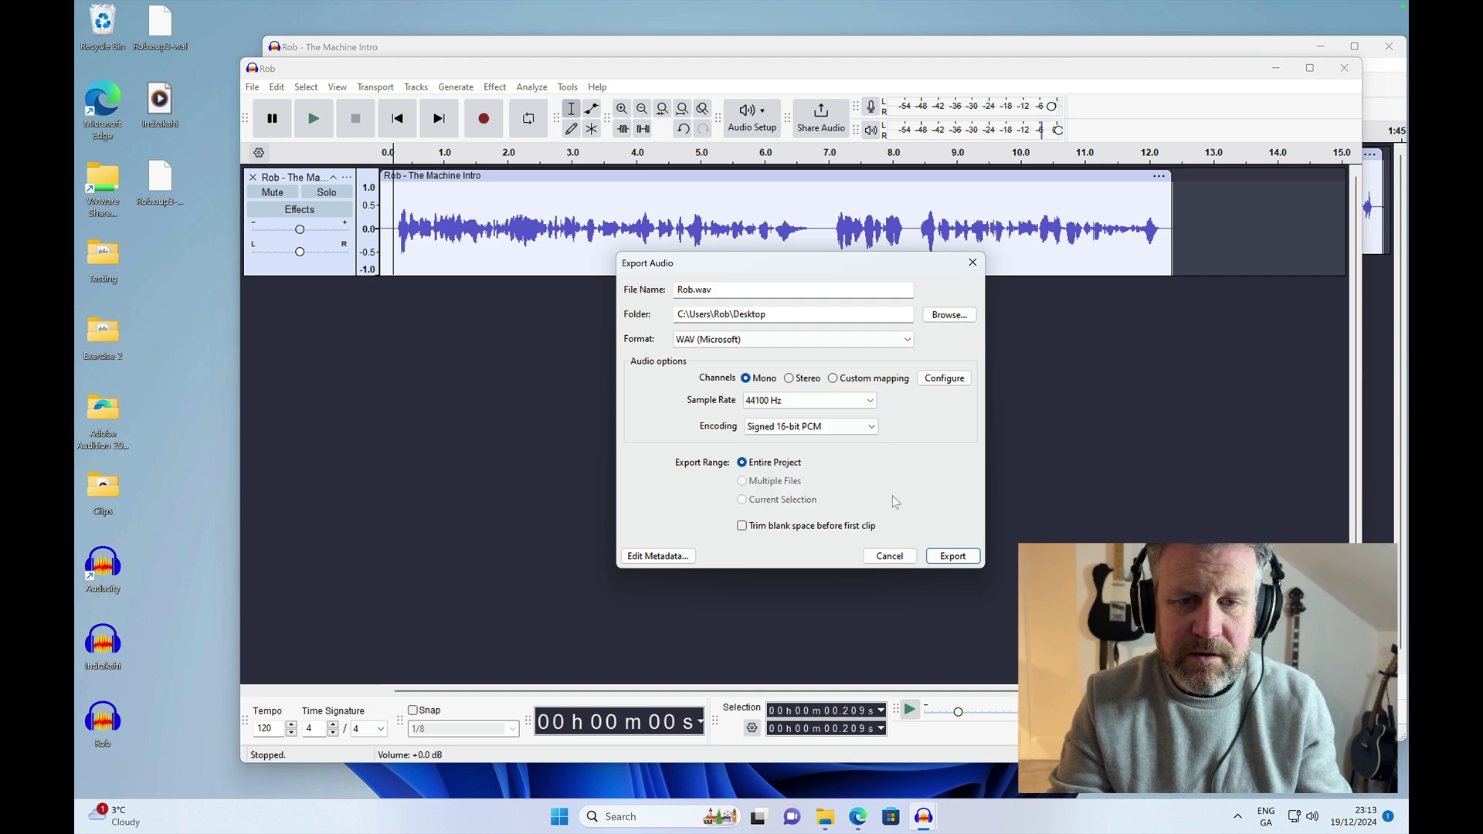
{"action": "left_click", "coordinate": [954, 557]}
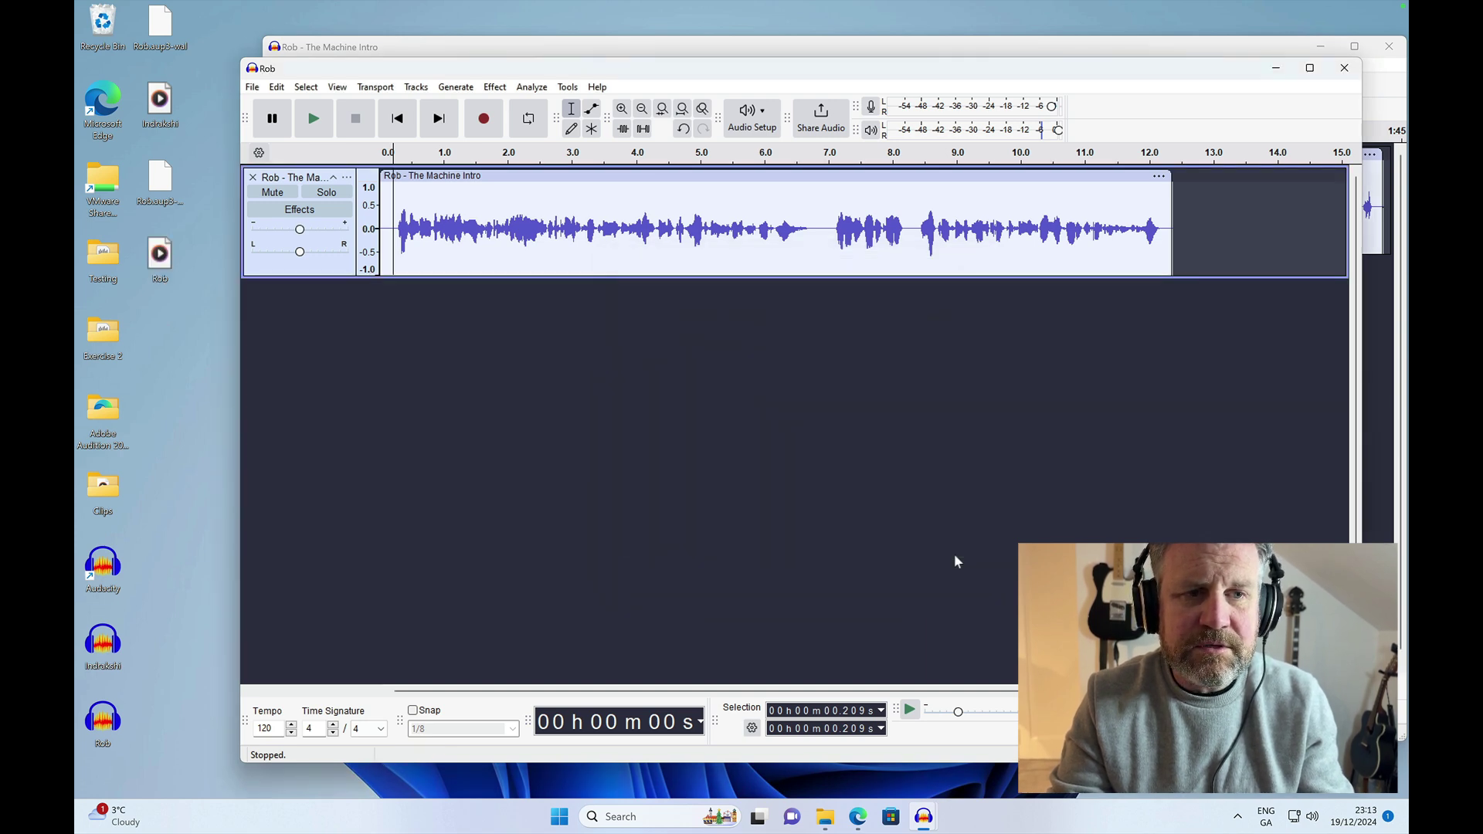
{"action": "left_click", "coordinate": [162, 265]}
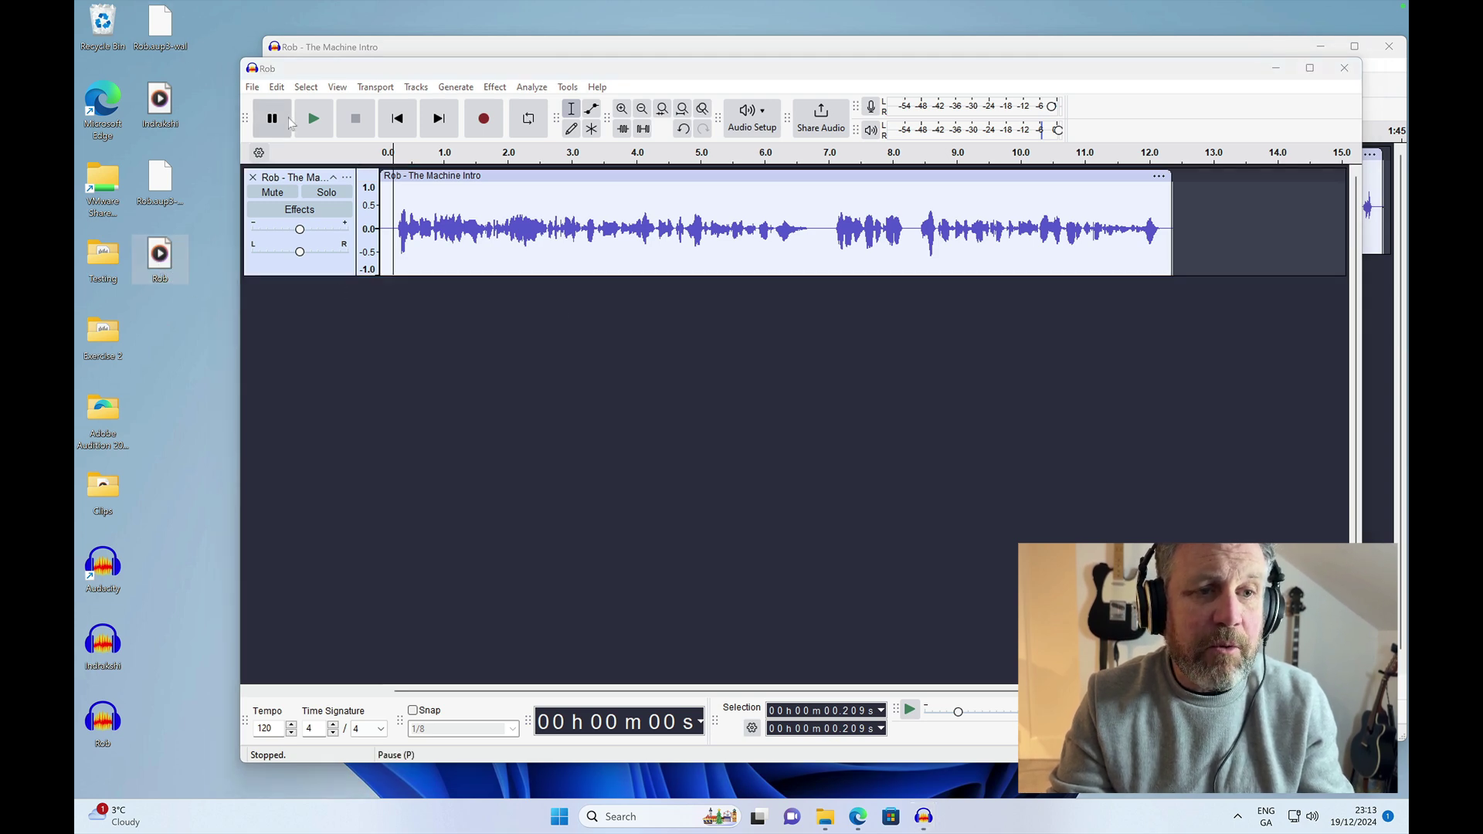
Export the entire project to the Desktop again as a mono MP3 at 44100 Hz with the Standard, 170-210 kbps preset
{"action": "left_click", "coordinate": [254, 87]}
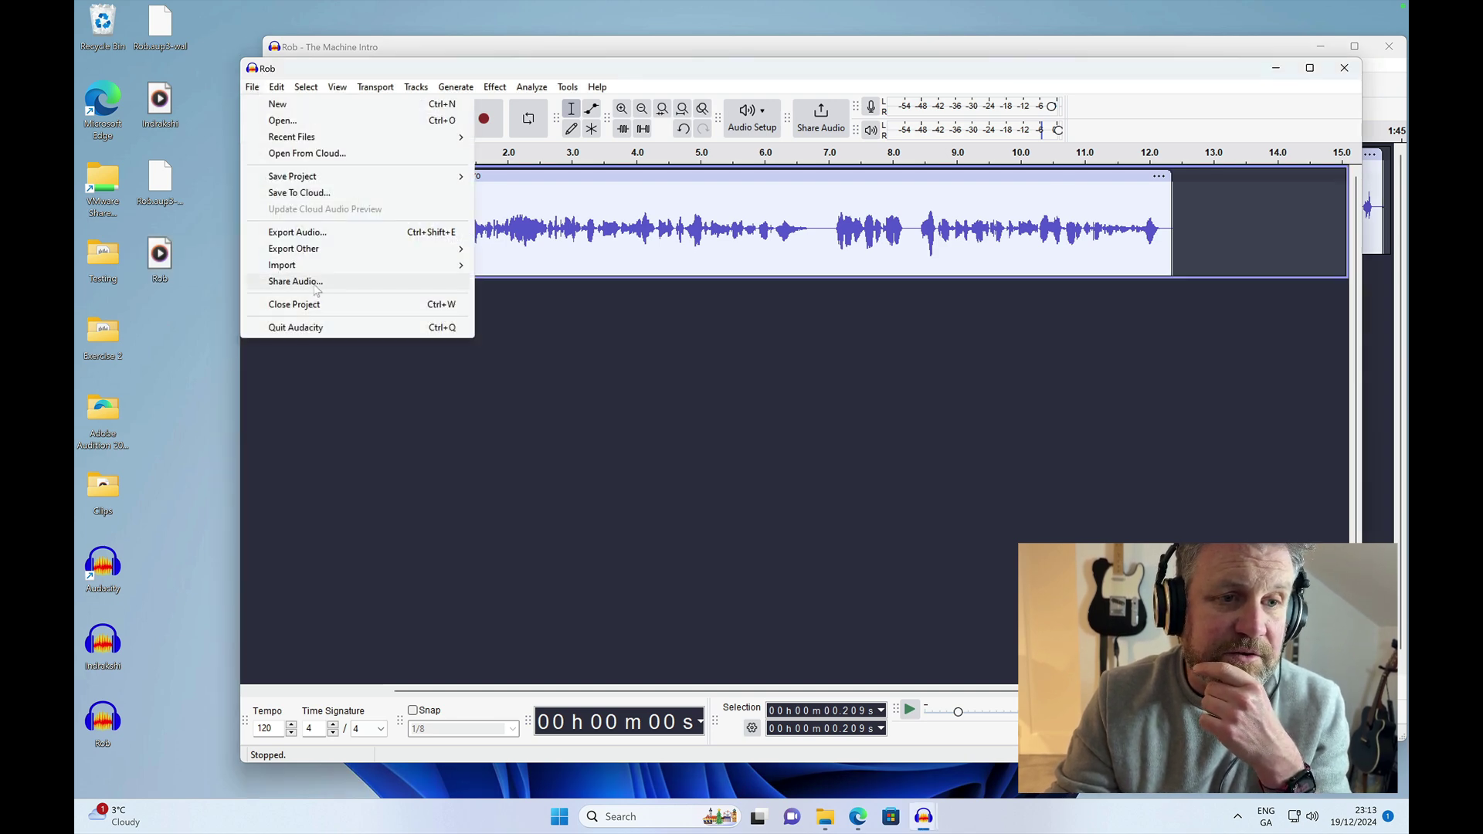
{"action": "left_click", "coordinate": [330, 232]}
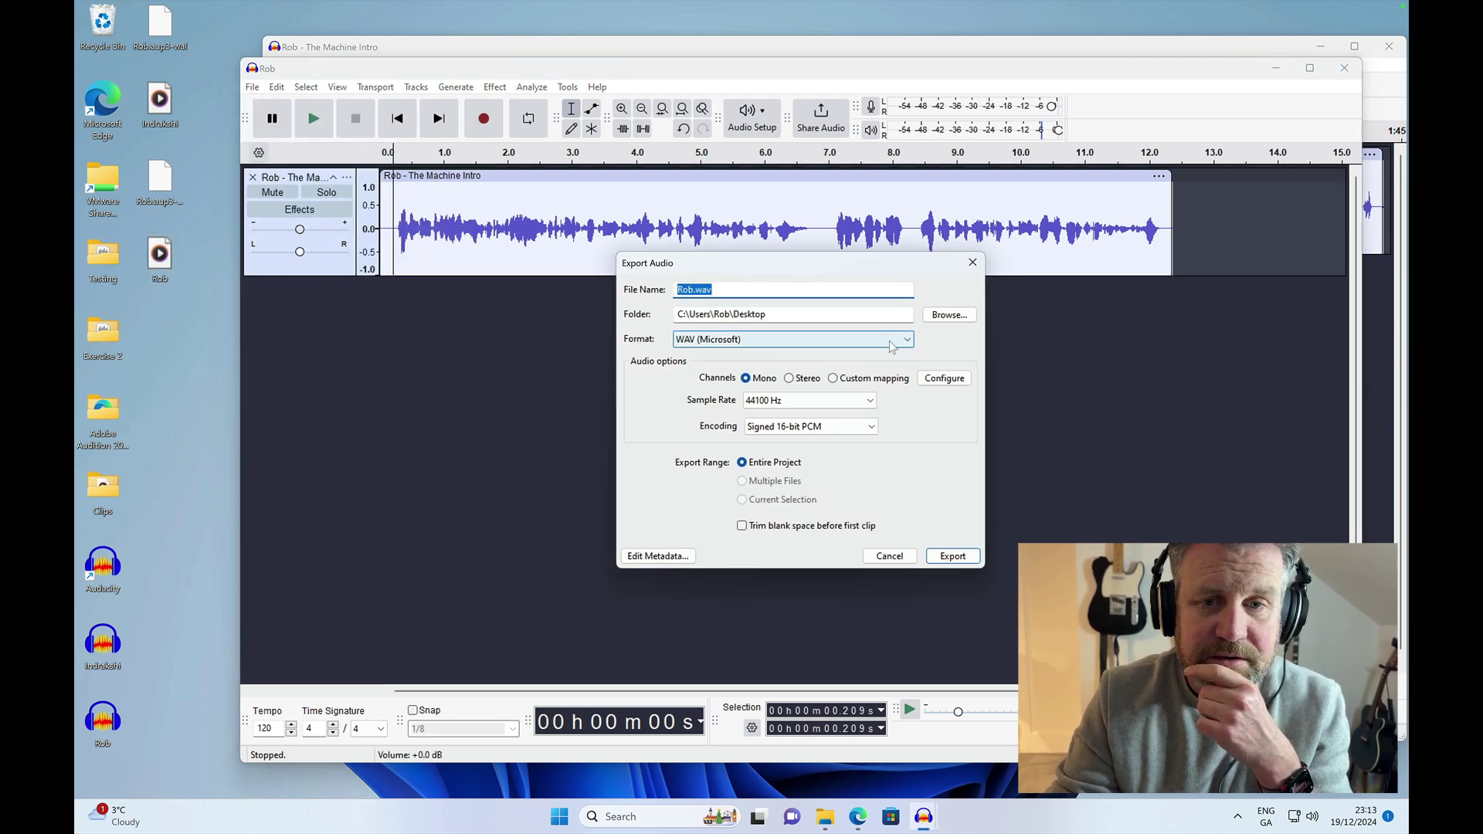
{"action": "left_click", "coordinate": [887, 339]}
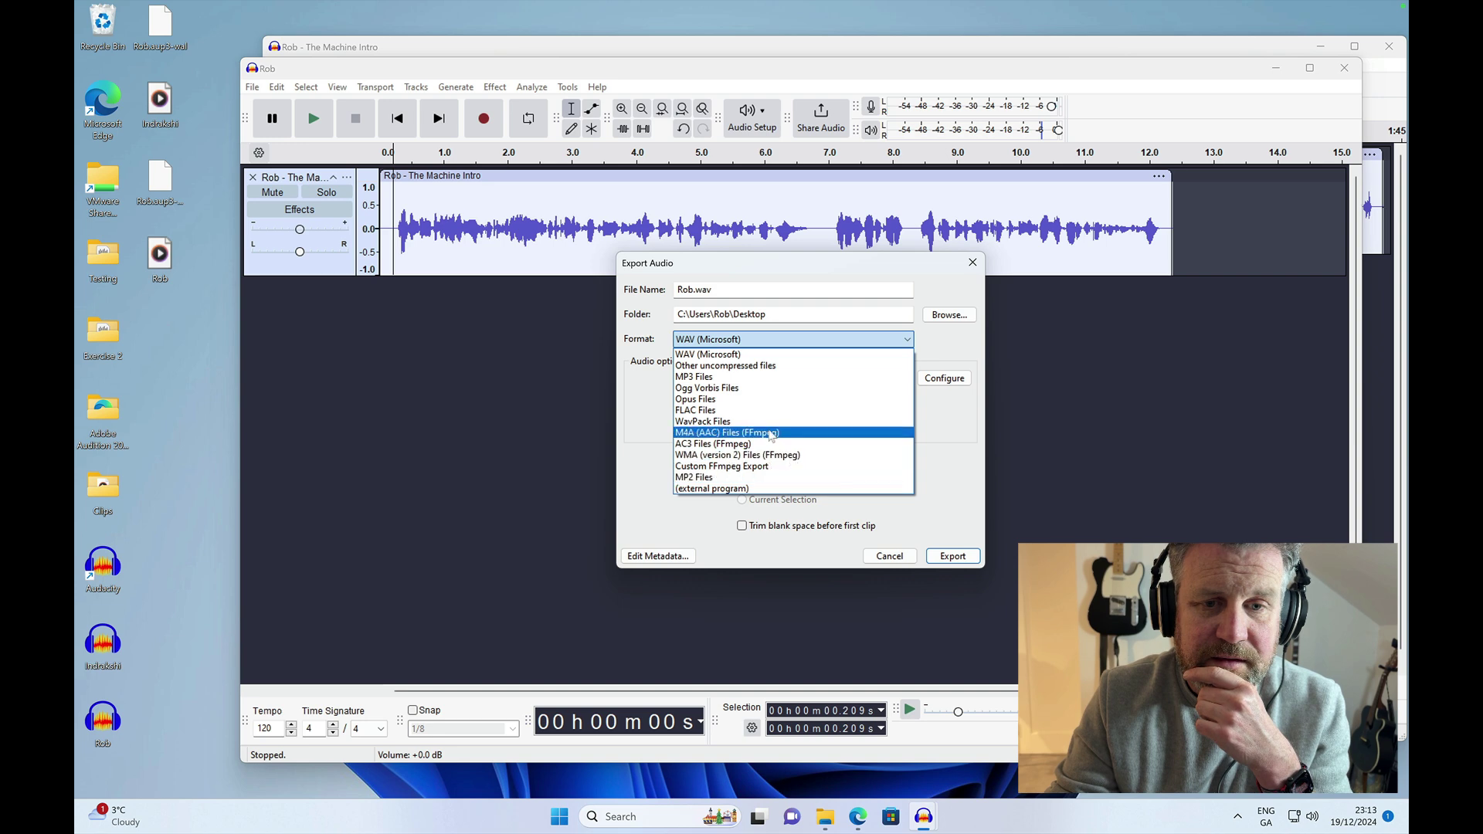
{"action": "left_click", "coordinate": [764, 377]}
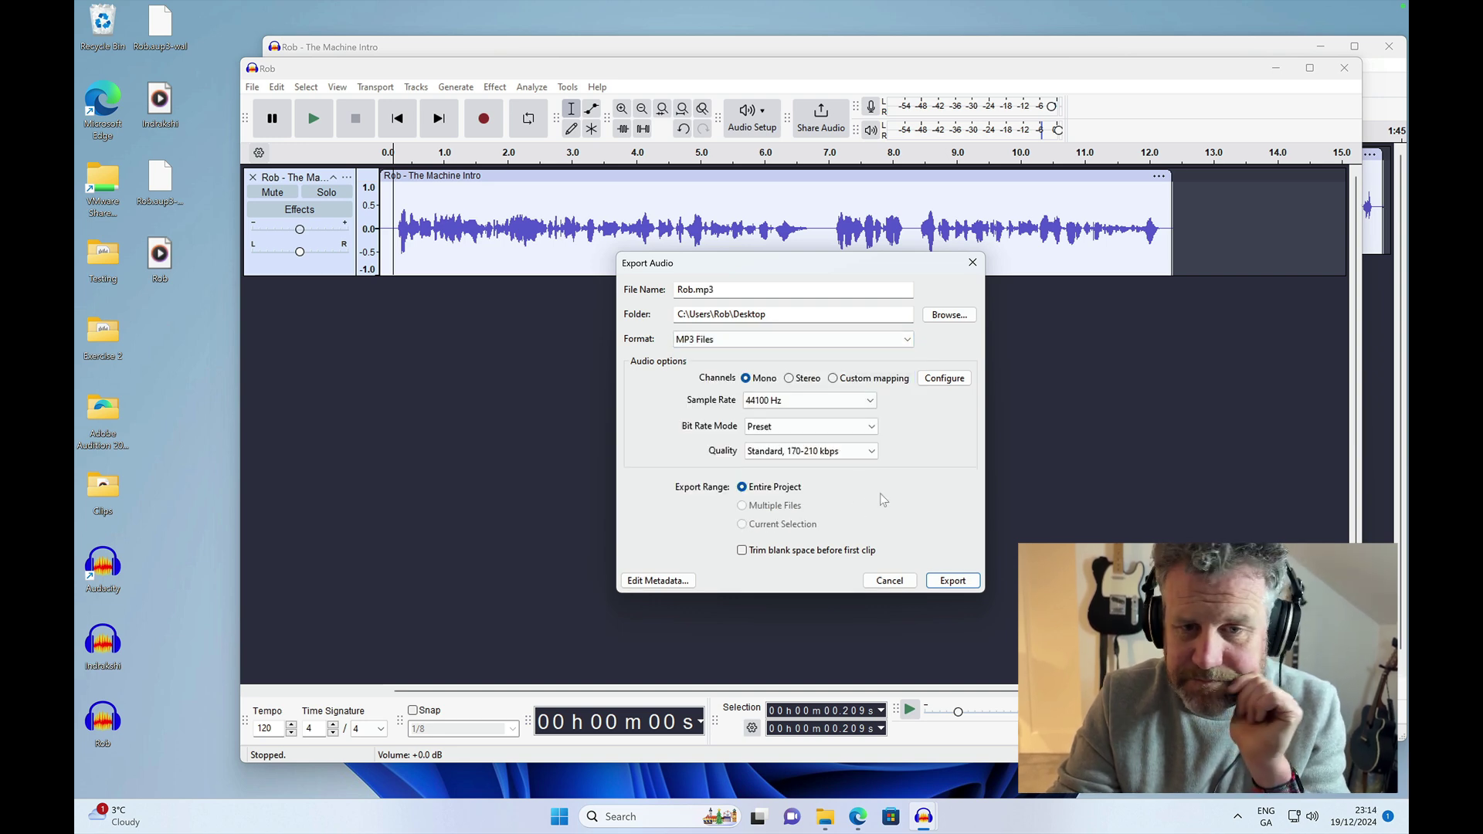
{"action": "left_click", "coordinate": [953, 581]}
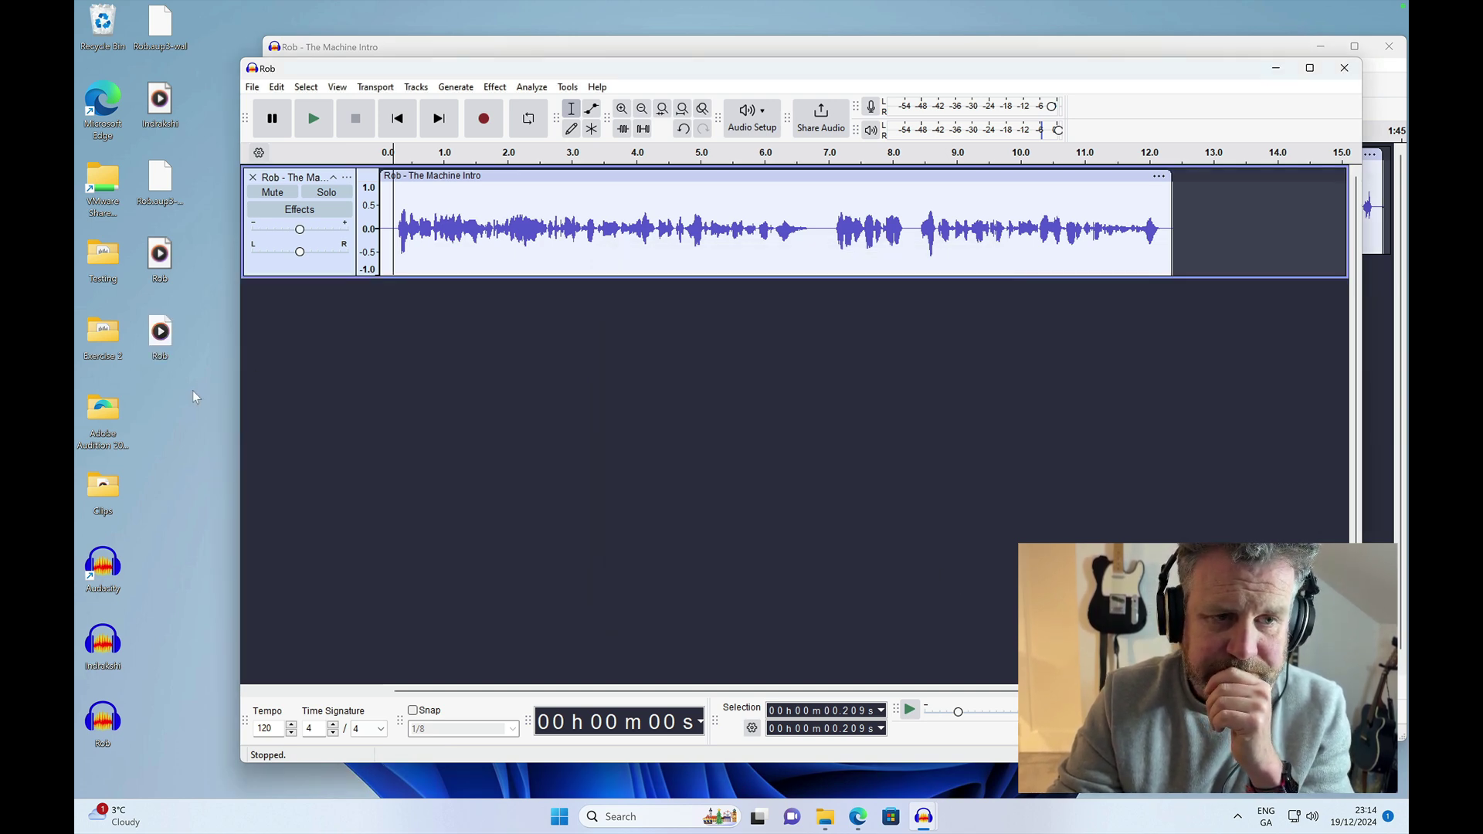
Check the file type and size of the exported WAV file on the Desktop in its properties
{"action": "right_click", "coordinate": [160, 252]}
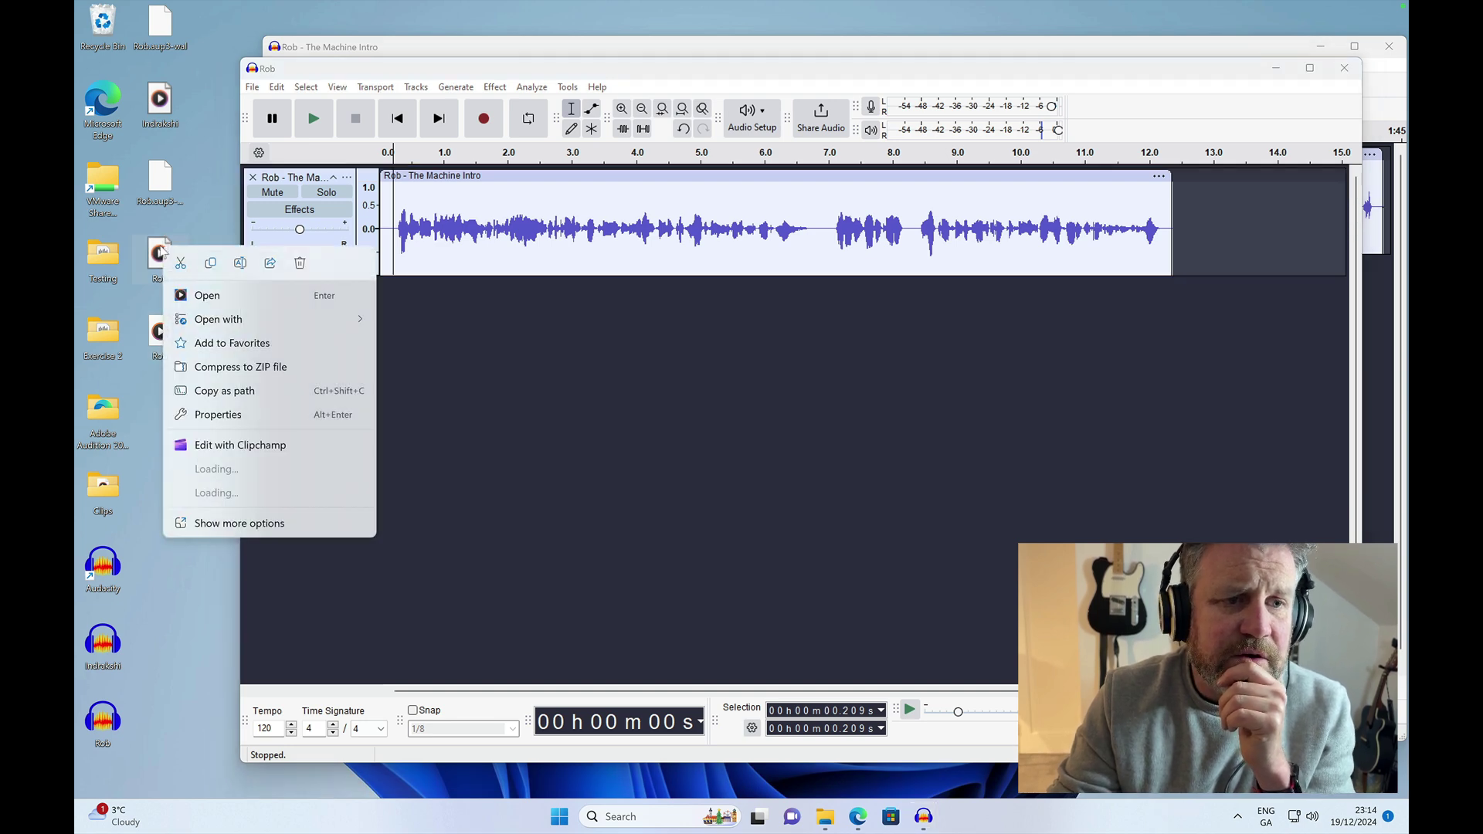
{"action": "left_click", "coordinate": [227, 409]}
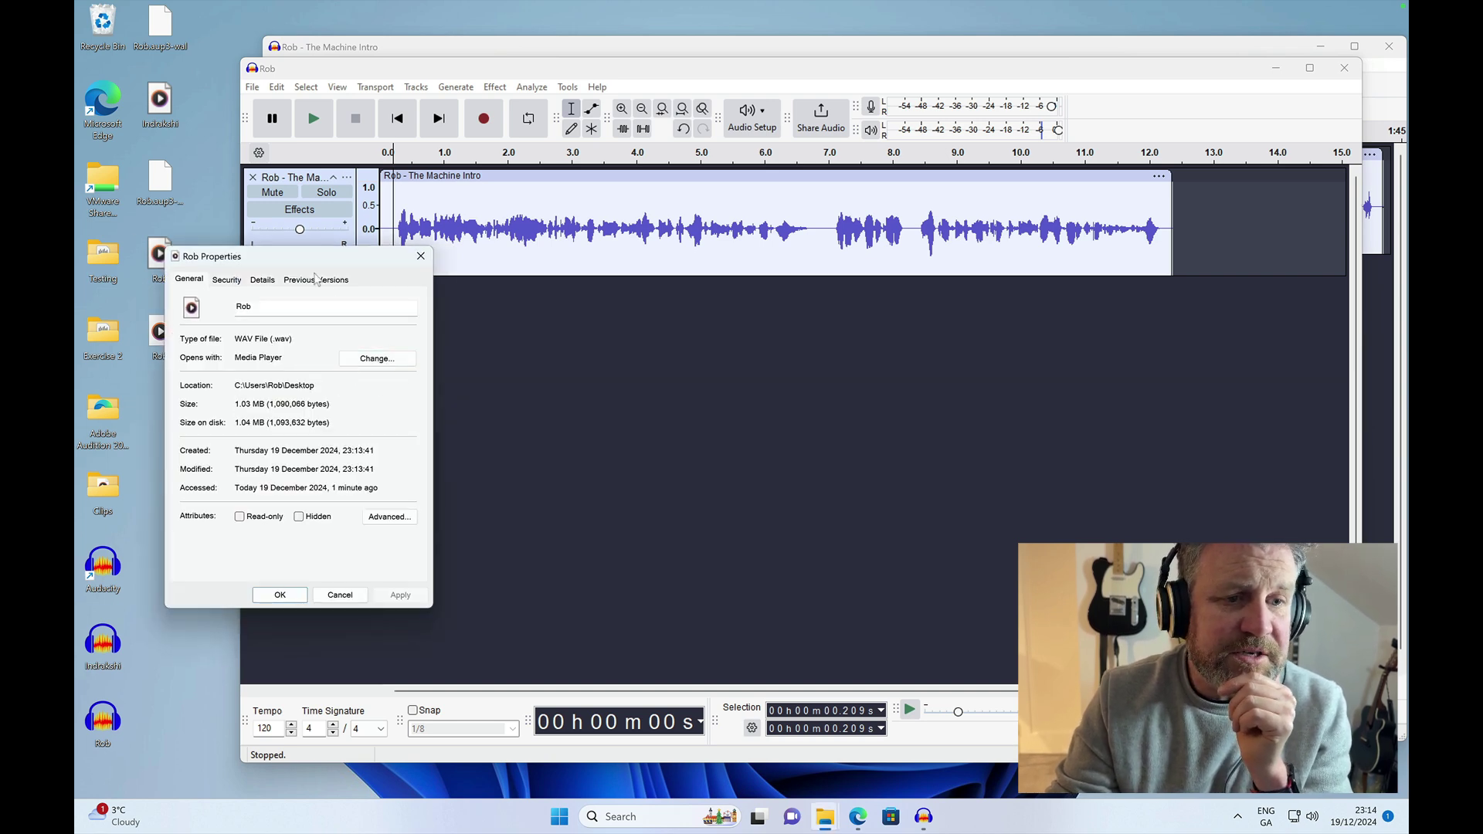
{"action": "left_click", "coordinate": [420, 258]}
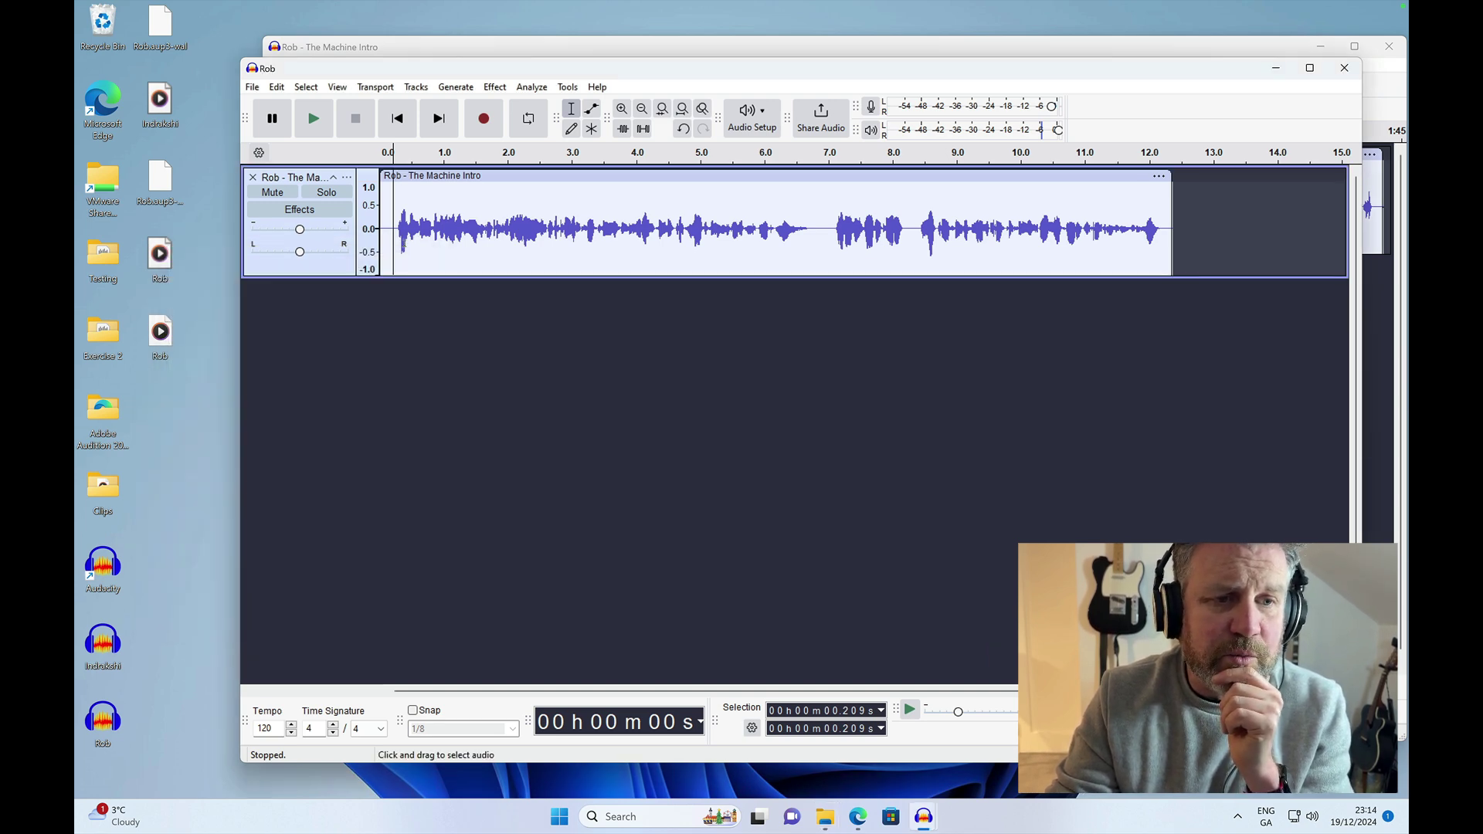
Examine the exported MP3 file's properties on the Desktop to compare its size with the WAV version
{"action": "right_click", "coordinate": [159, 337]}
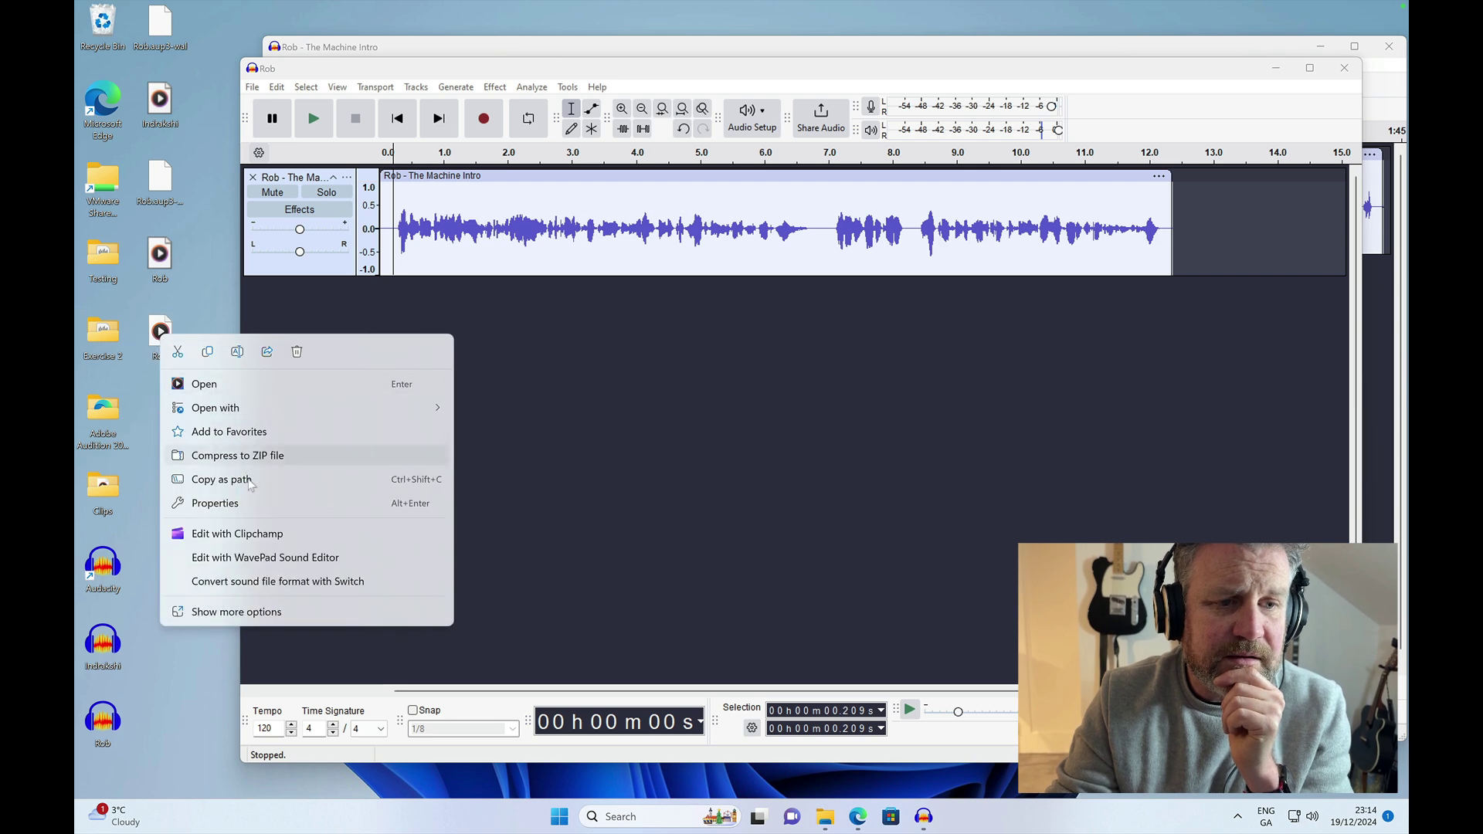
{"action": "left_click", "coordinate": [248, 509]}
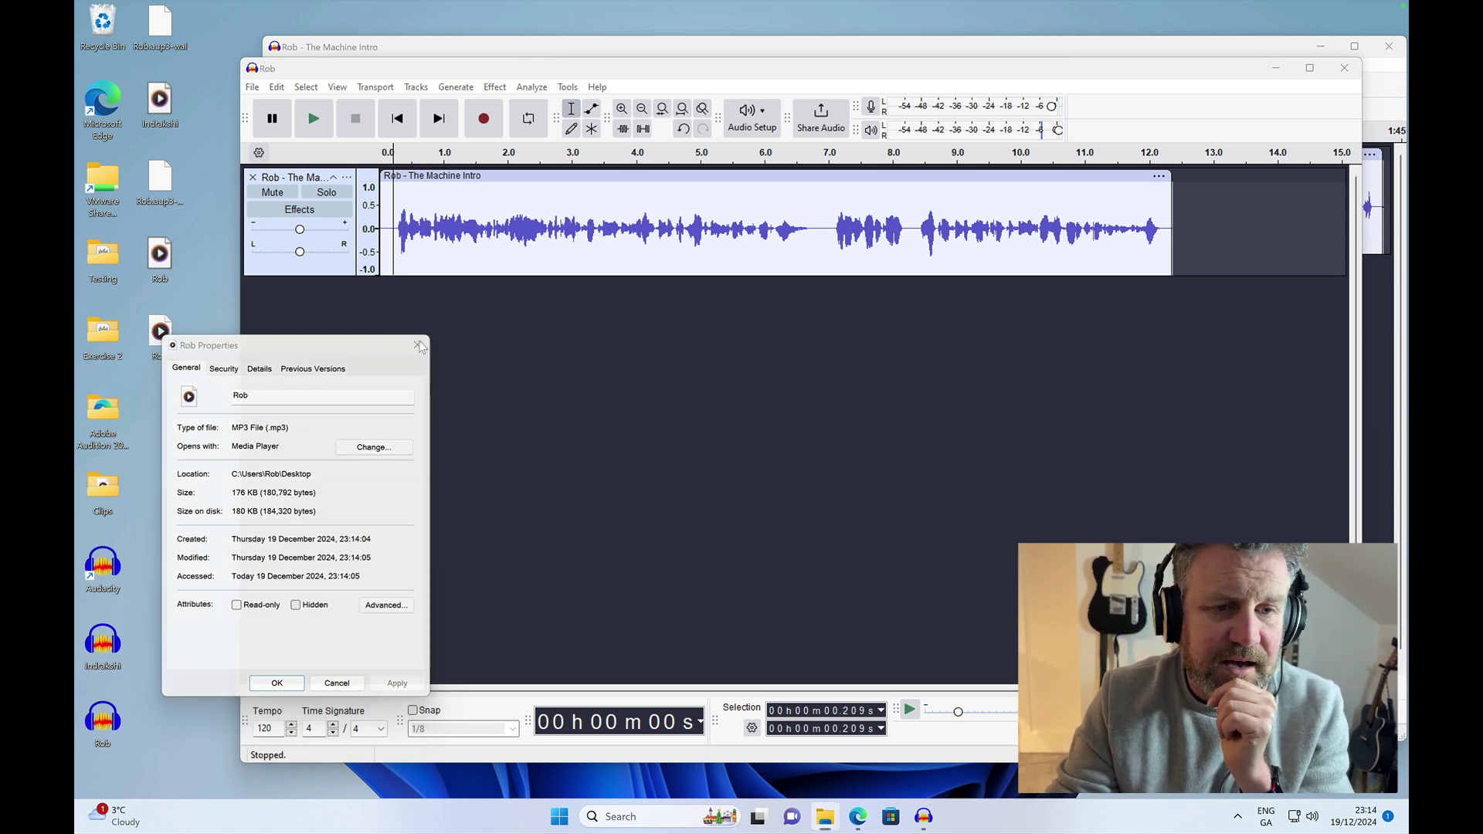
{"action": "left_click", "coordinate": [418, 345]}
{"action": "left_click", "coordinate": [207, 363]}
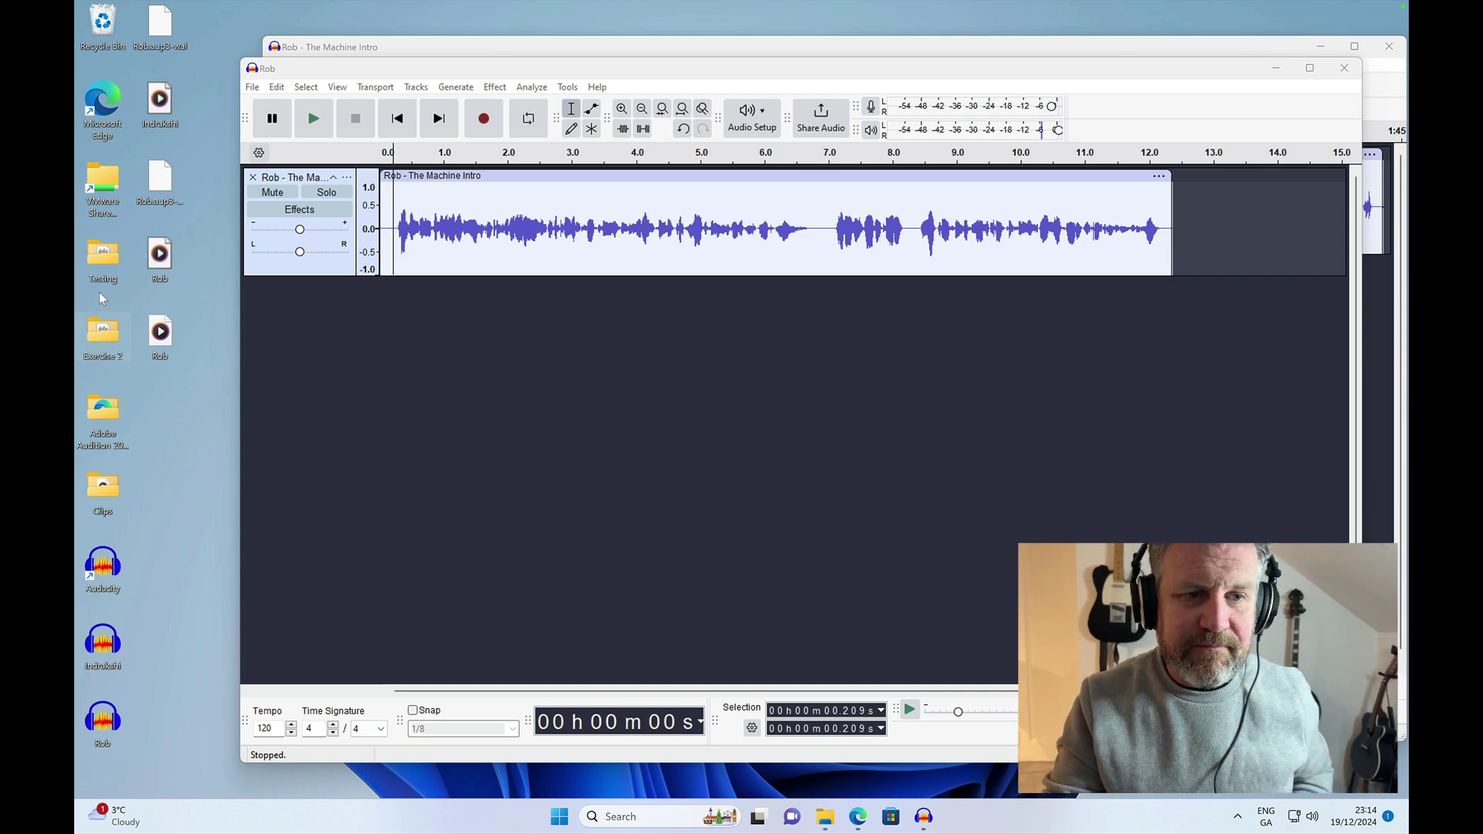
{"action": "left_click", "coordinate": [483, 350]}
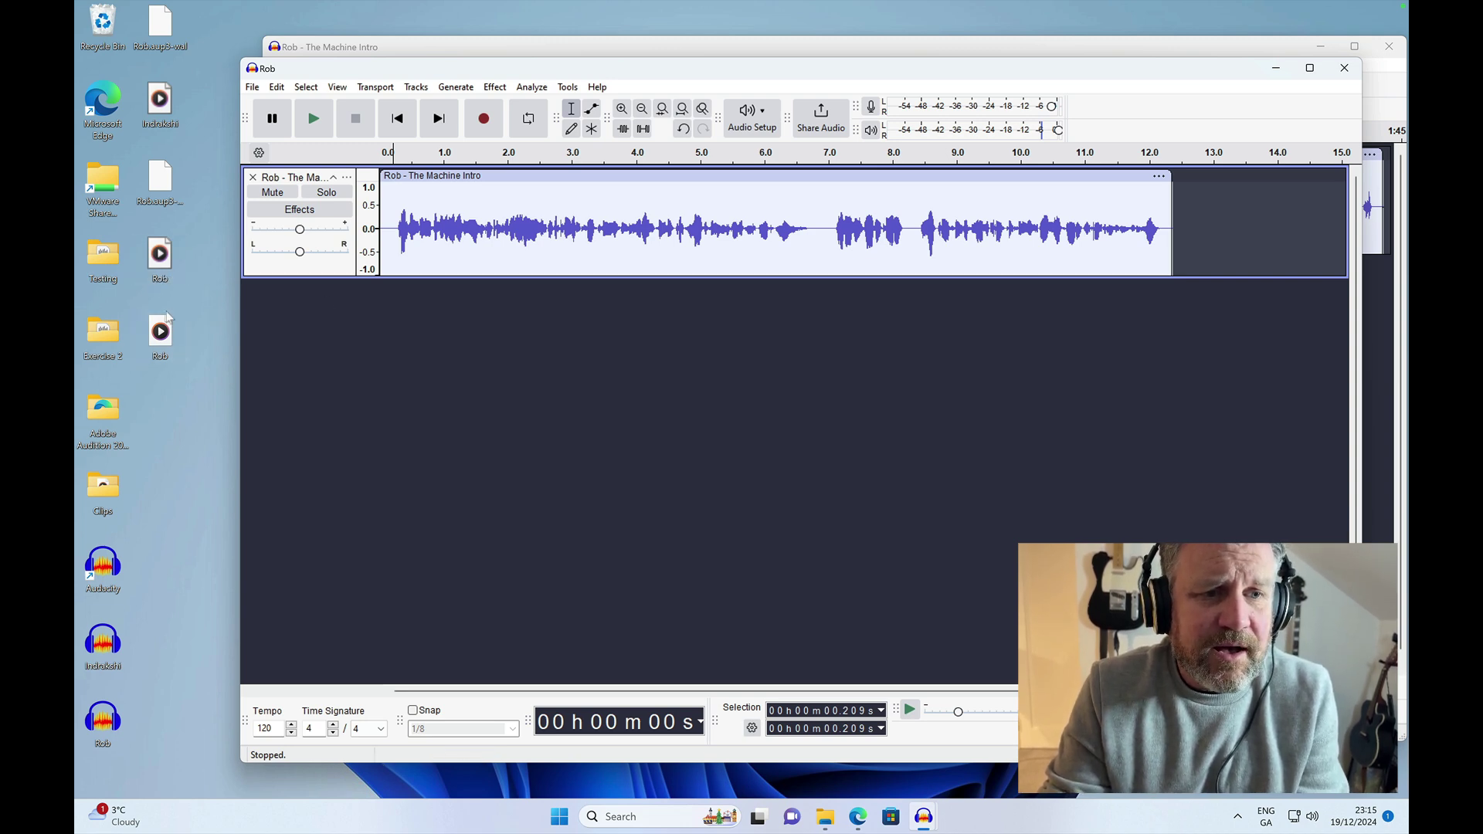
{"action": "left_click", "coordinate": [159, 261]}
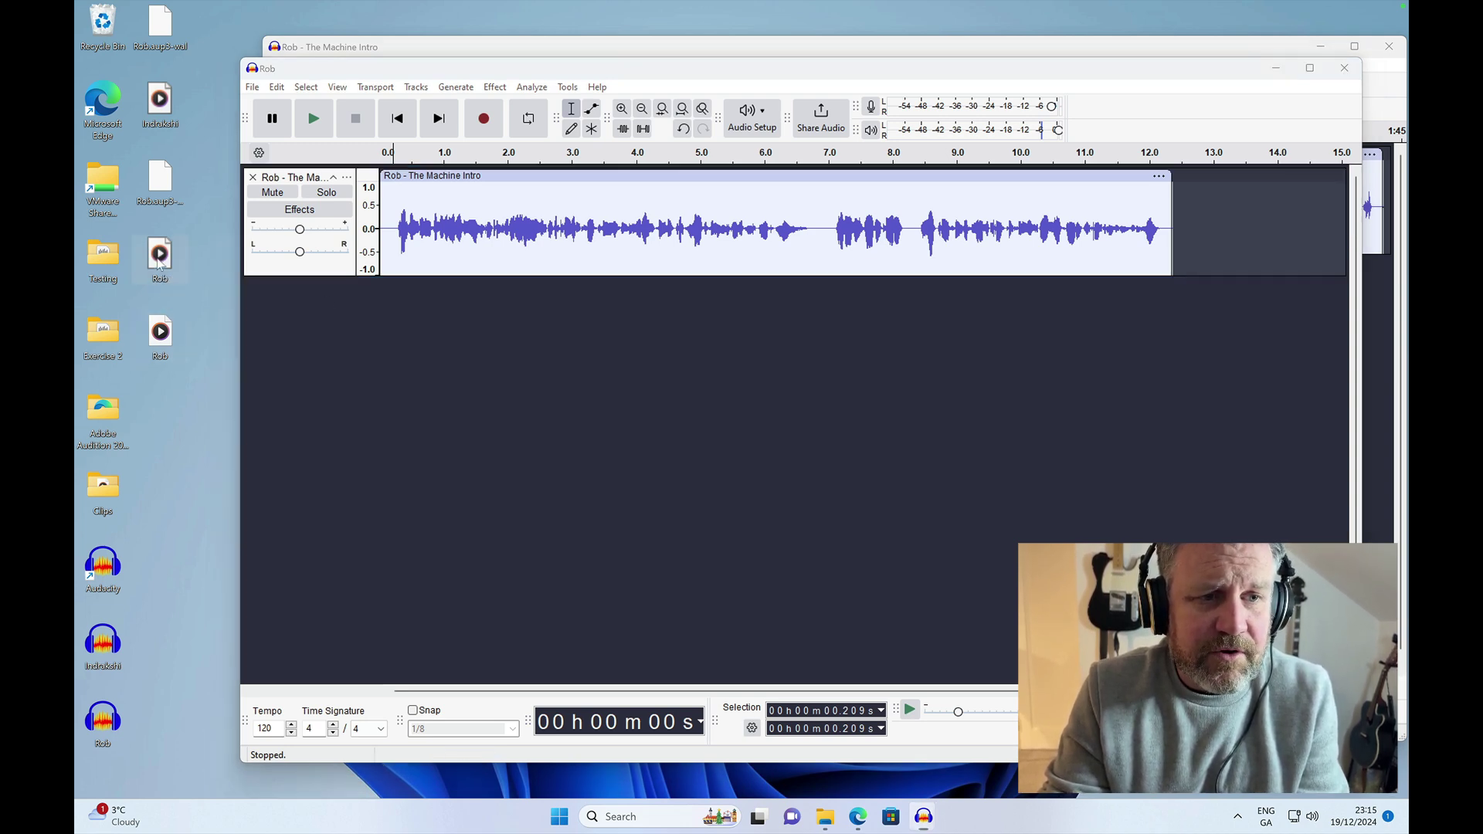